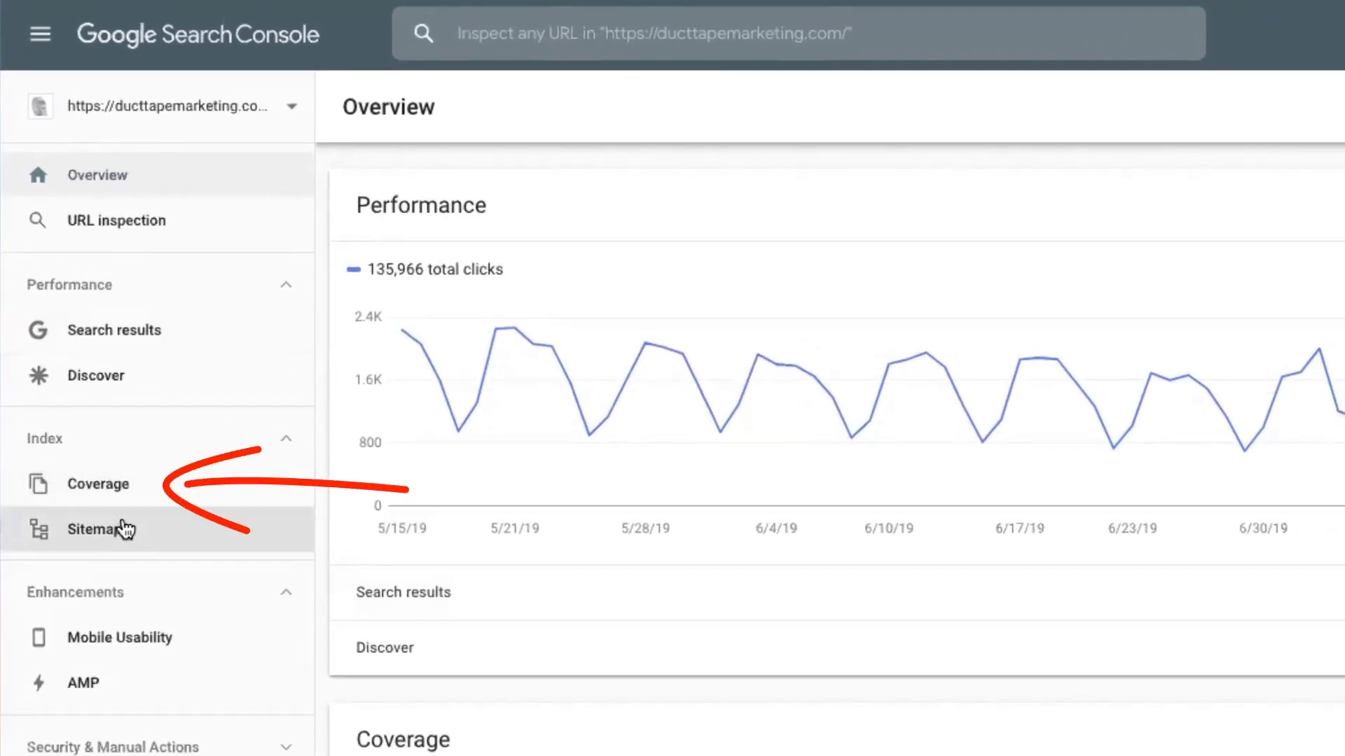
# - Open the index Coverage report to review page errors, and open the Mobile Usability report
pyautogui.click(105, 477)
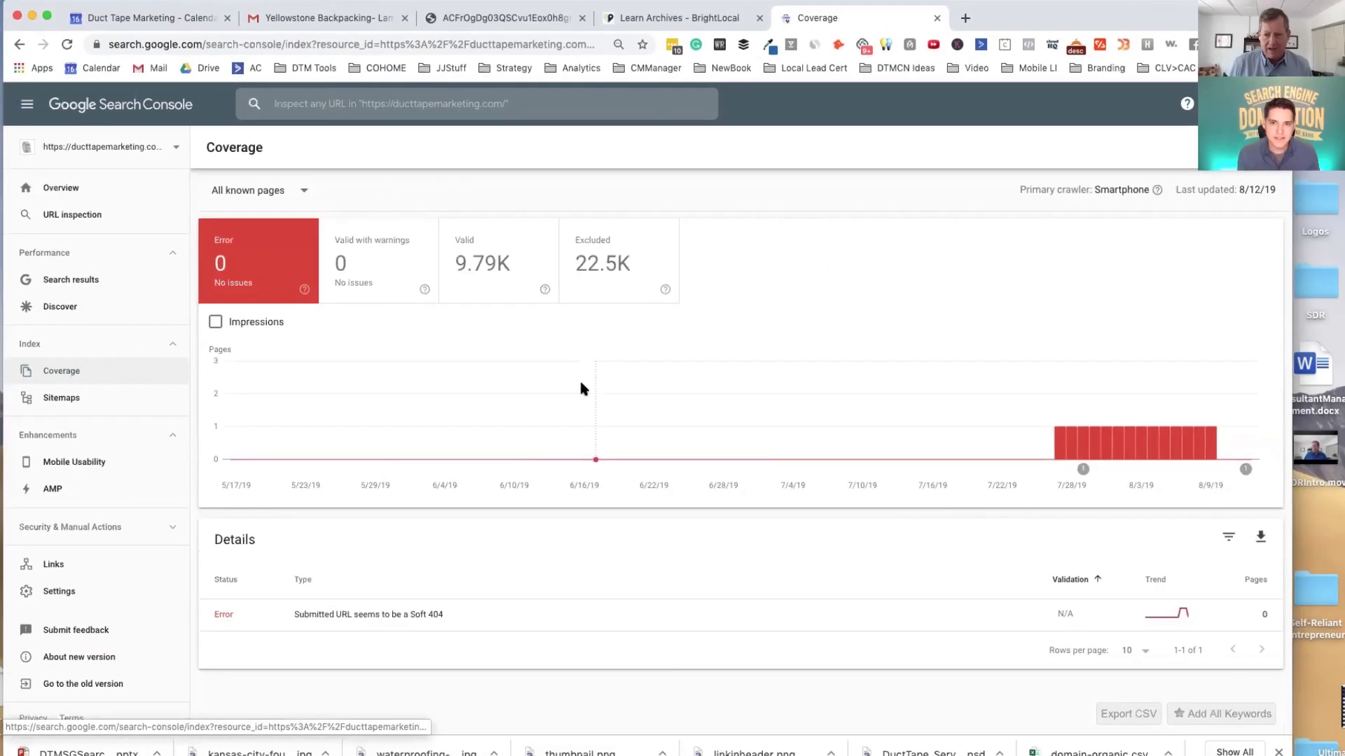
pyautogui.moveTo(1148, 443)
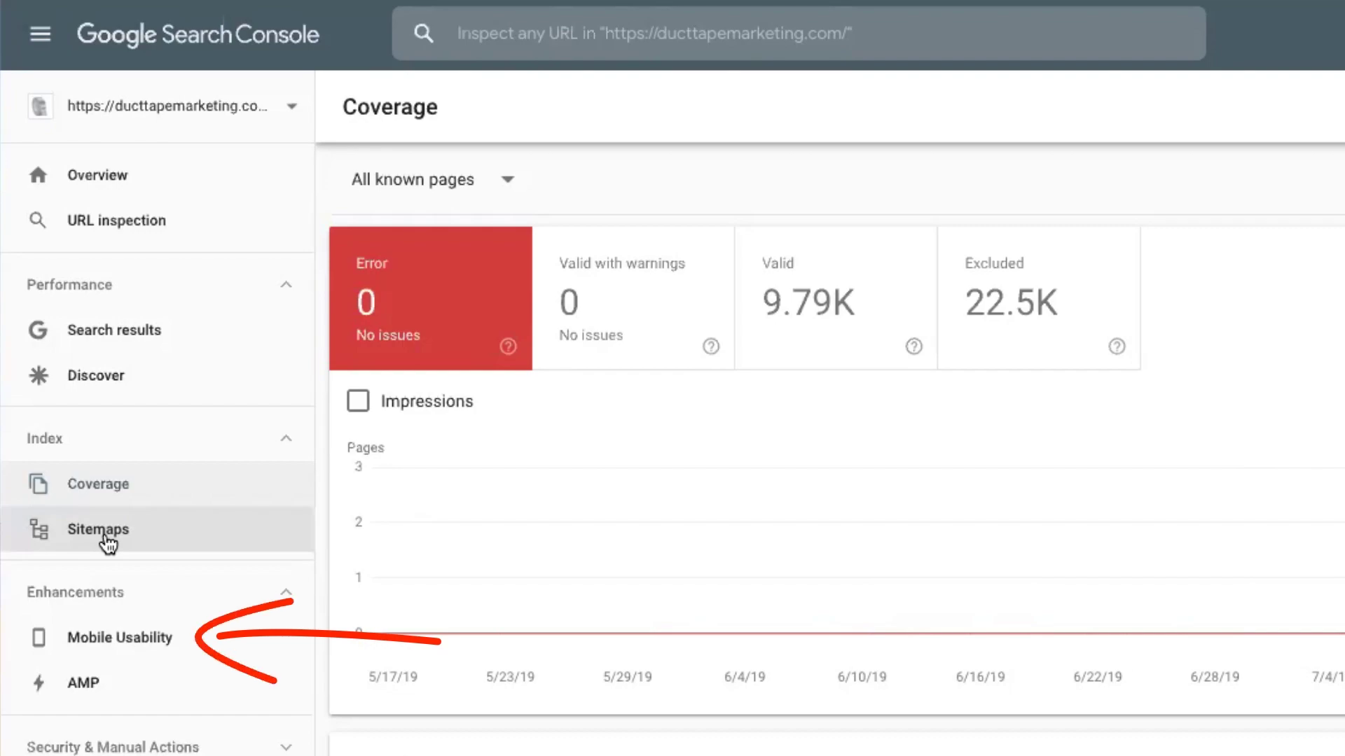
pyautogui.click(120, 638)
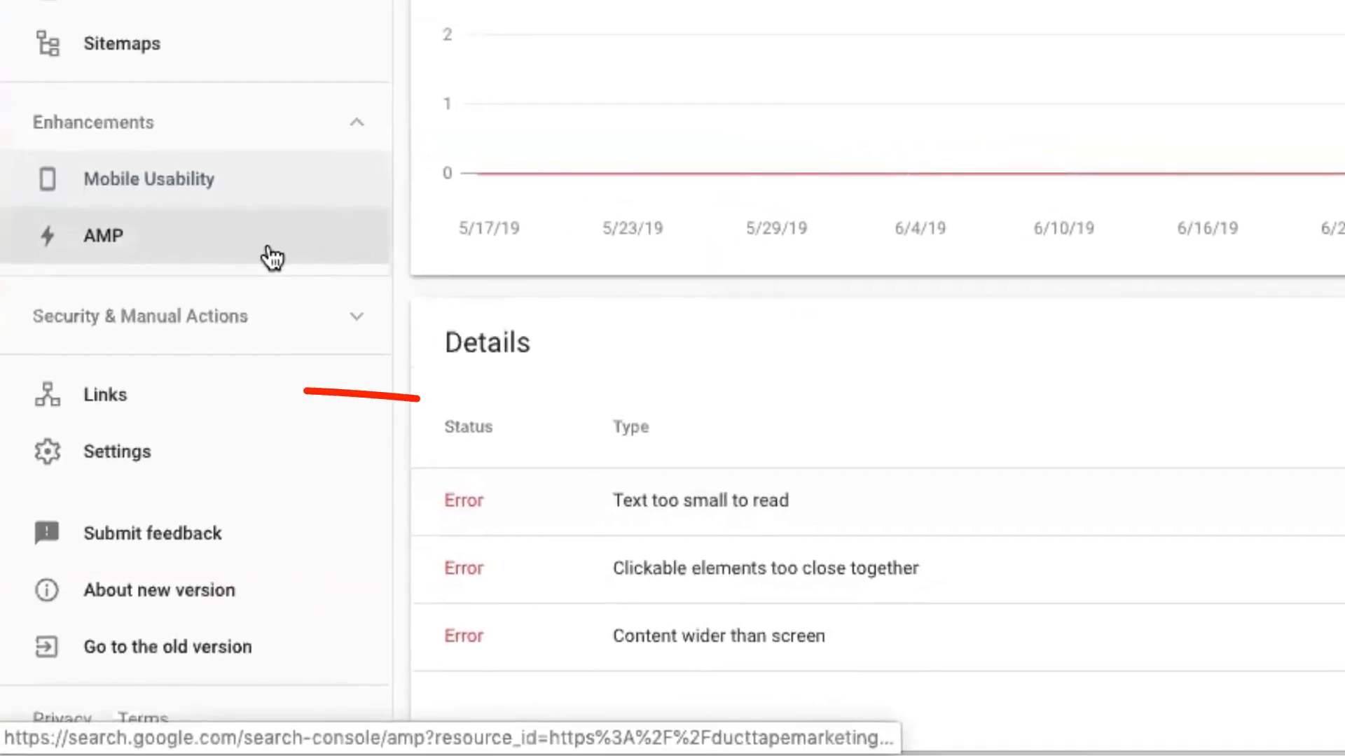
# - Open the Links report and review the site's top linking sites and top linking text
pyautogui.click(129, 386)
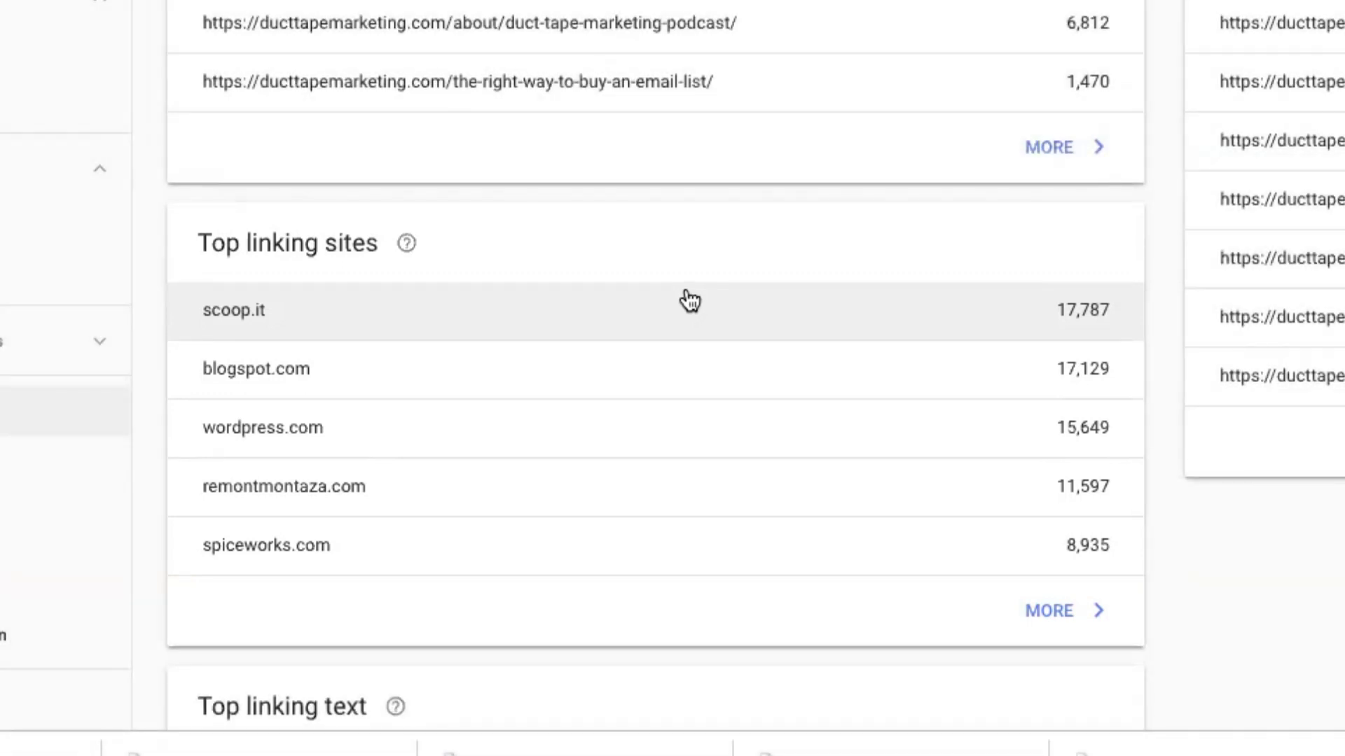
pyautogui.scroll(-4, 691, 301)
pyautogui.scroll(-2, 692, 300)
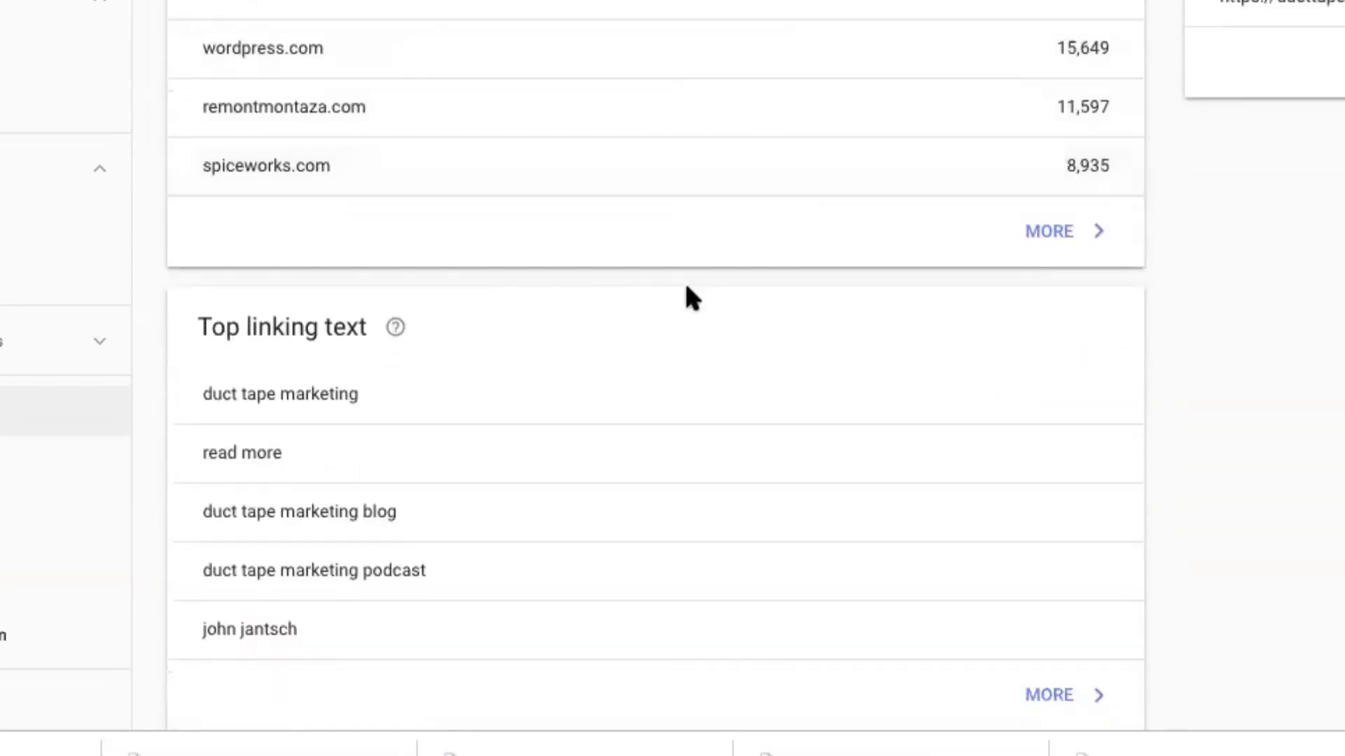
pyautogui.scroll(5, 686, 286)
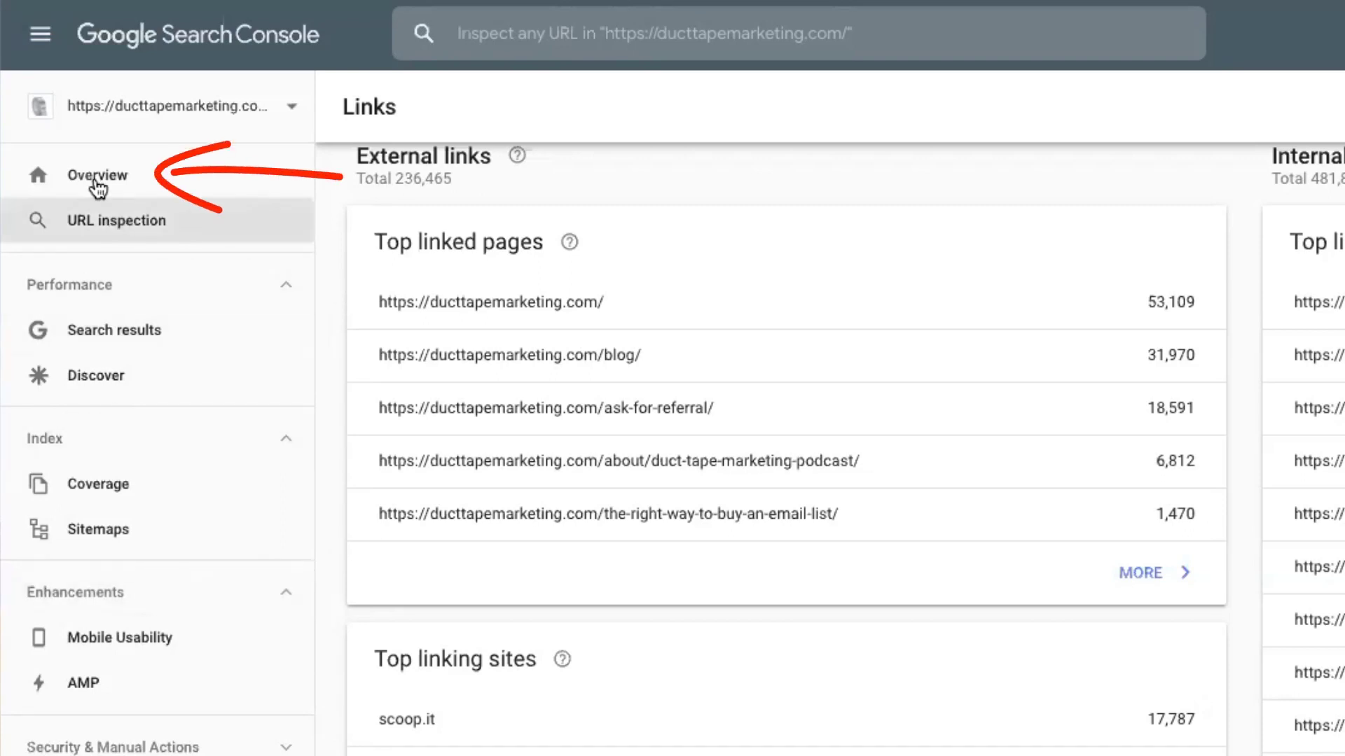
# - Open the full search results performance report from the overview and review its metrics and queries table
pyautogui.click(94, 180)
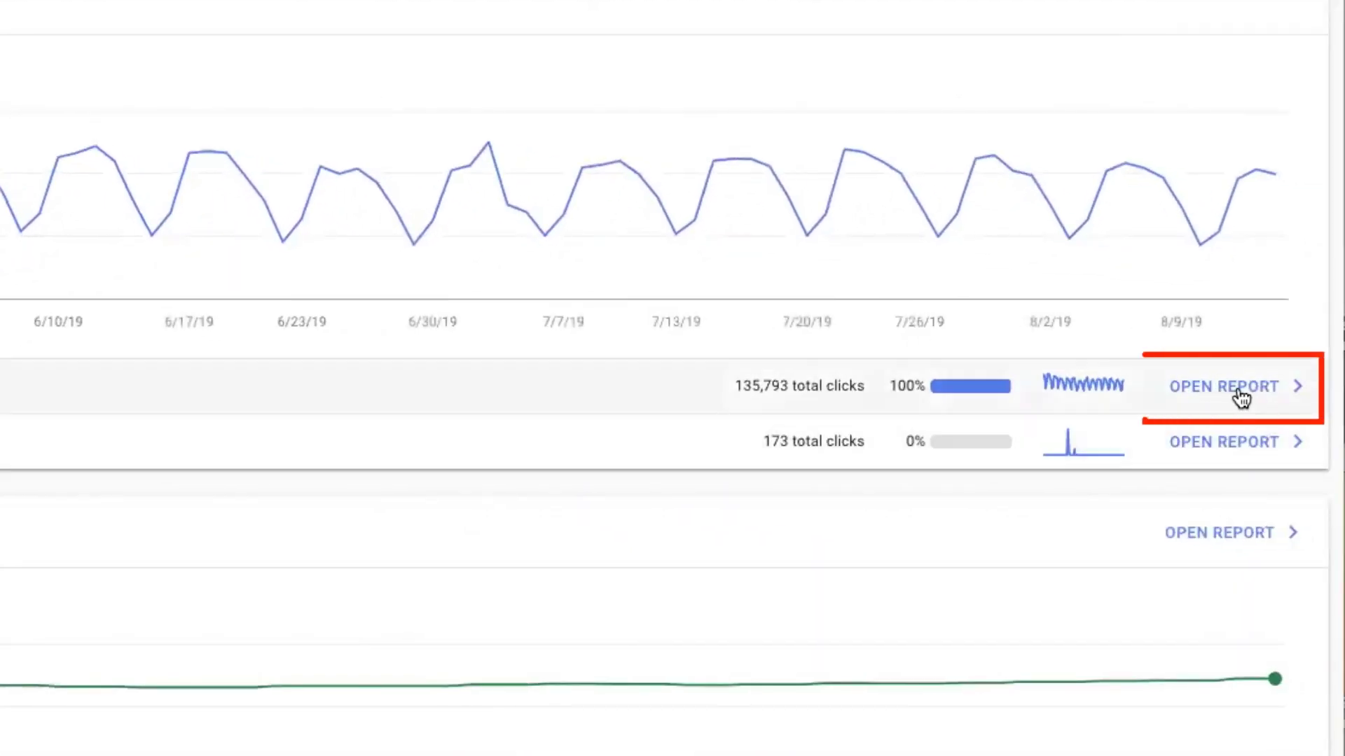
pyautogui.click(1237, 386)
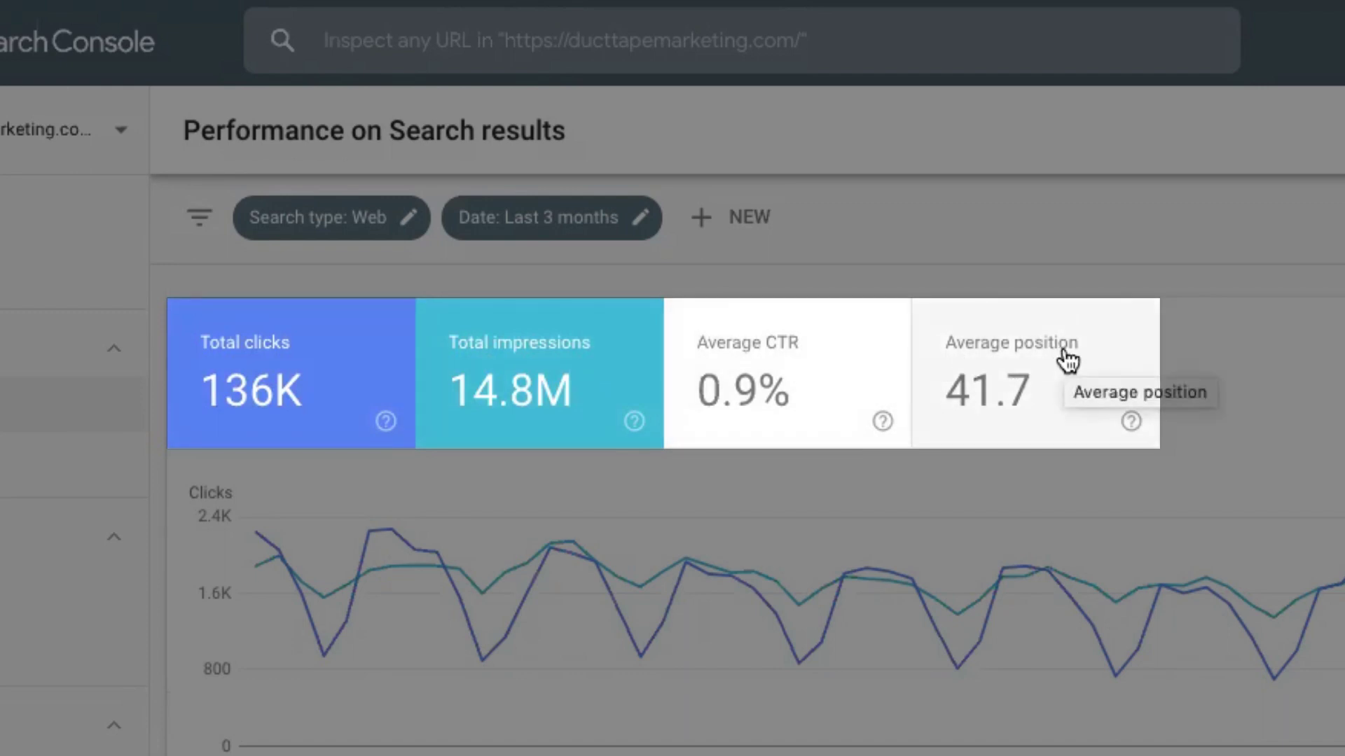
pyautogui.scroll(-6, 747, 511)
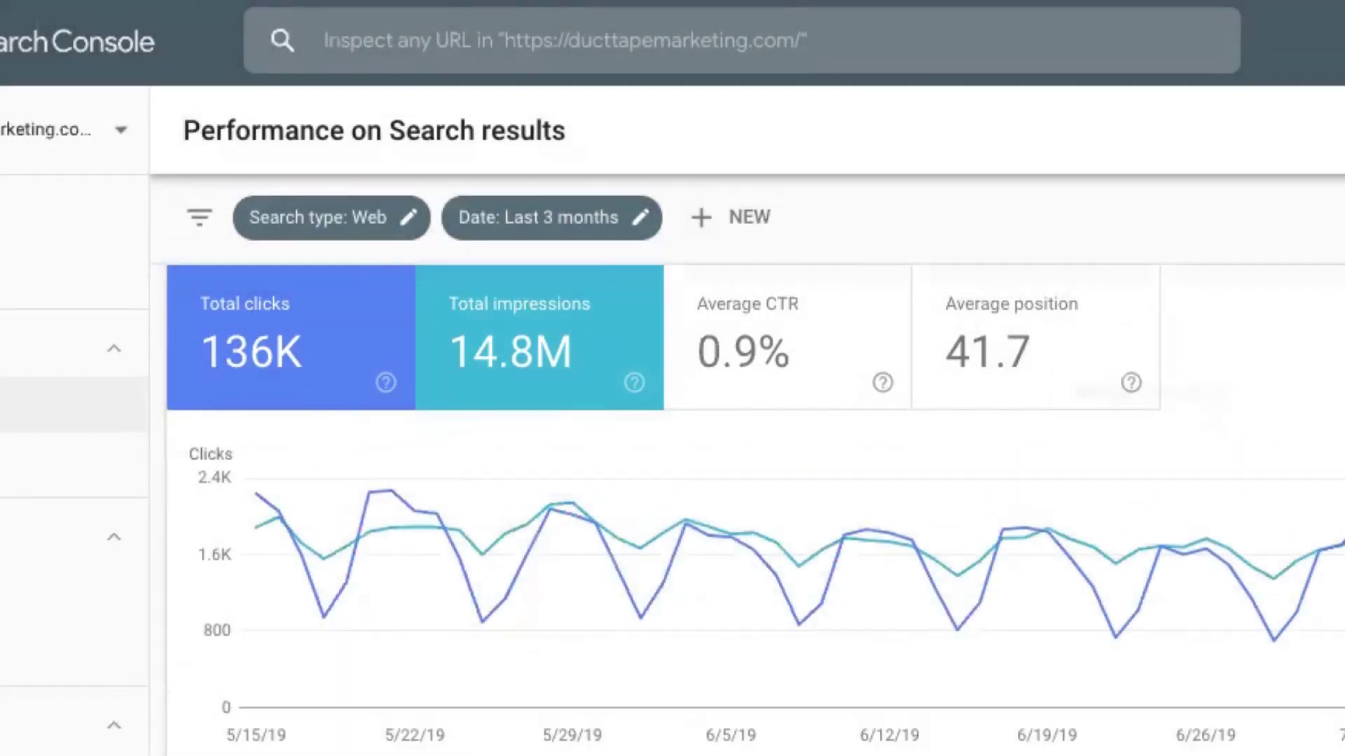
pyautogui.scroll(-1, 1179, 390)
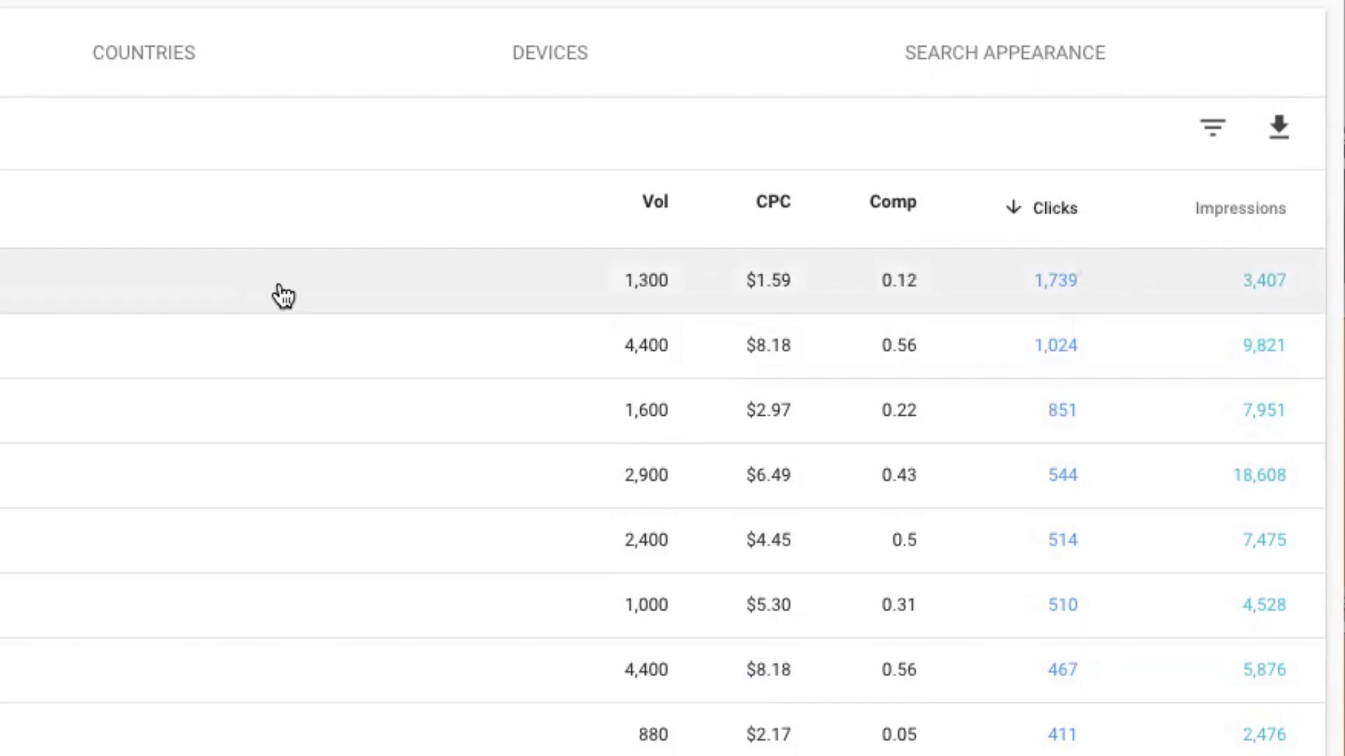
pyautogui.scroll(5, 276, 293)
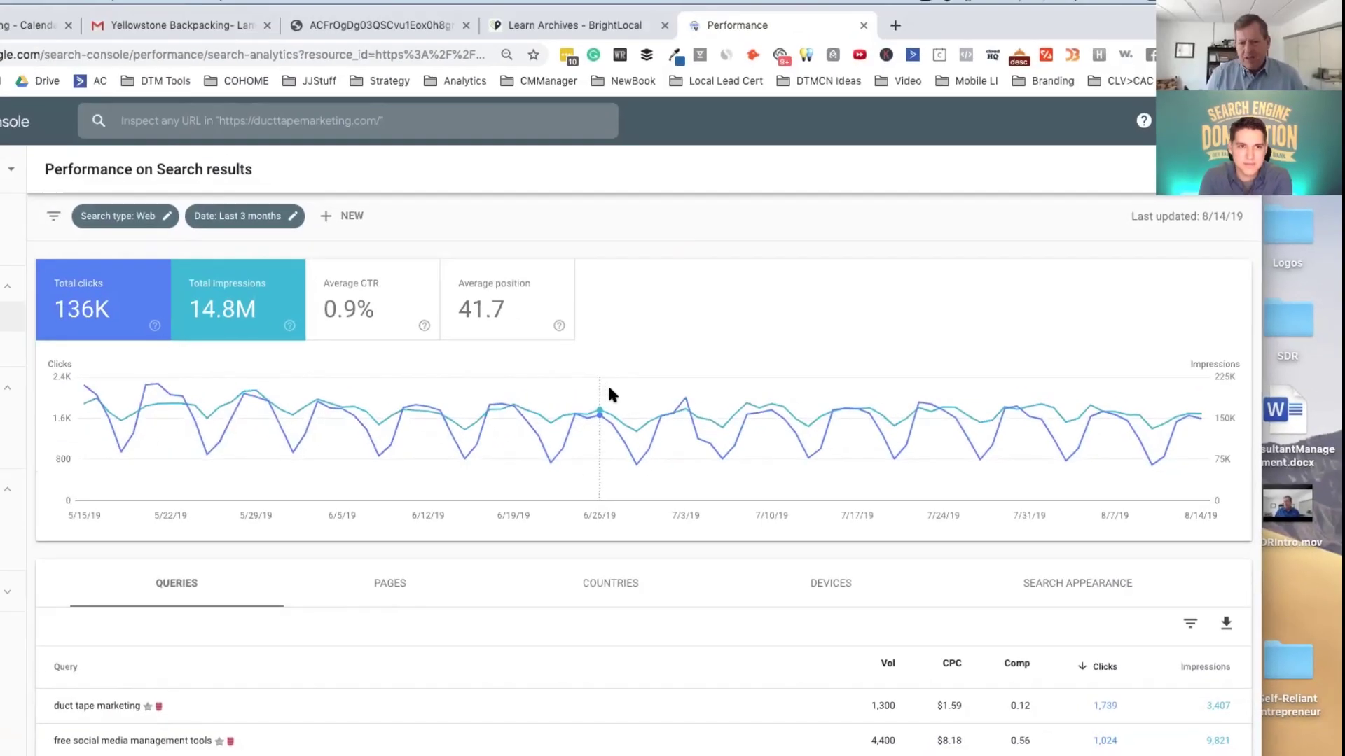
# - Compare the last 3 months with the previous 3 months, and chart average position instead of total impressions
pyautogui.moveTo(150, 37)
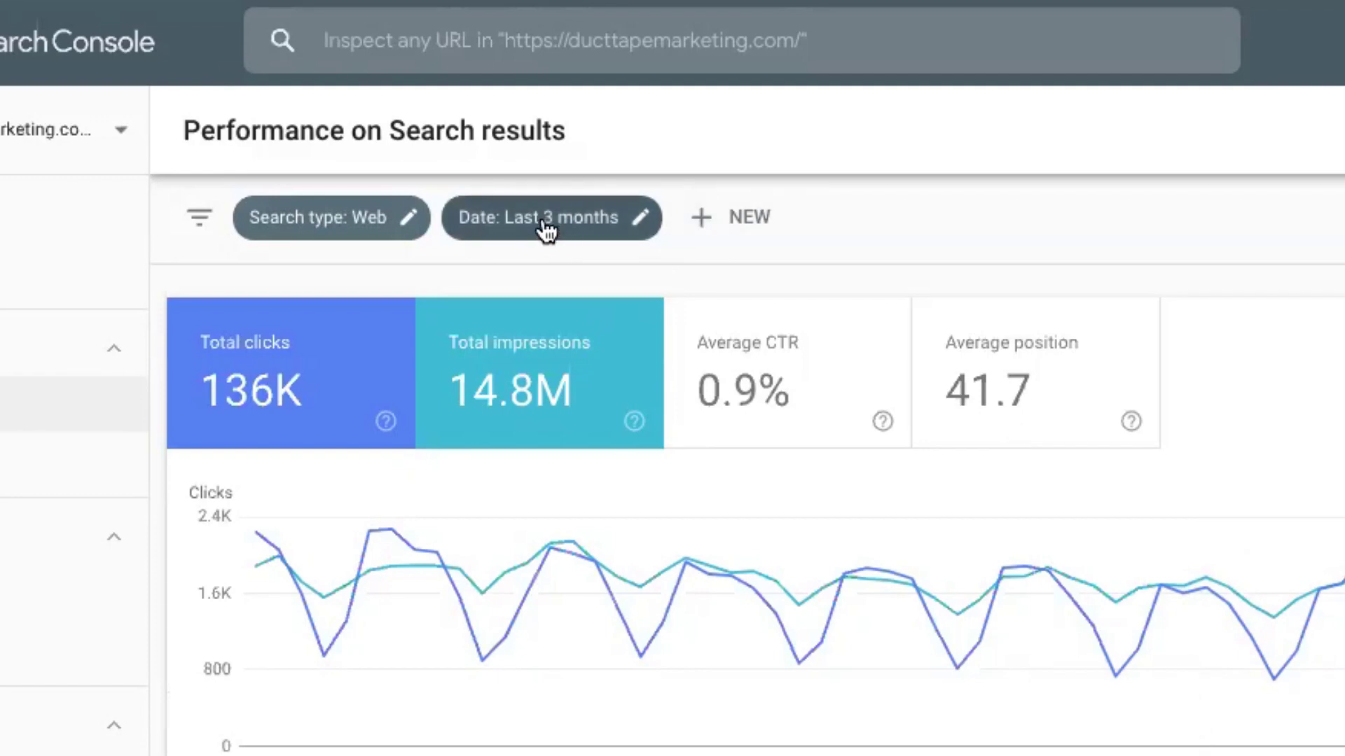
pyautogui.click(545, 228)
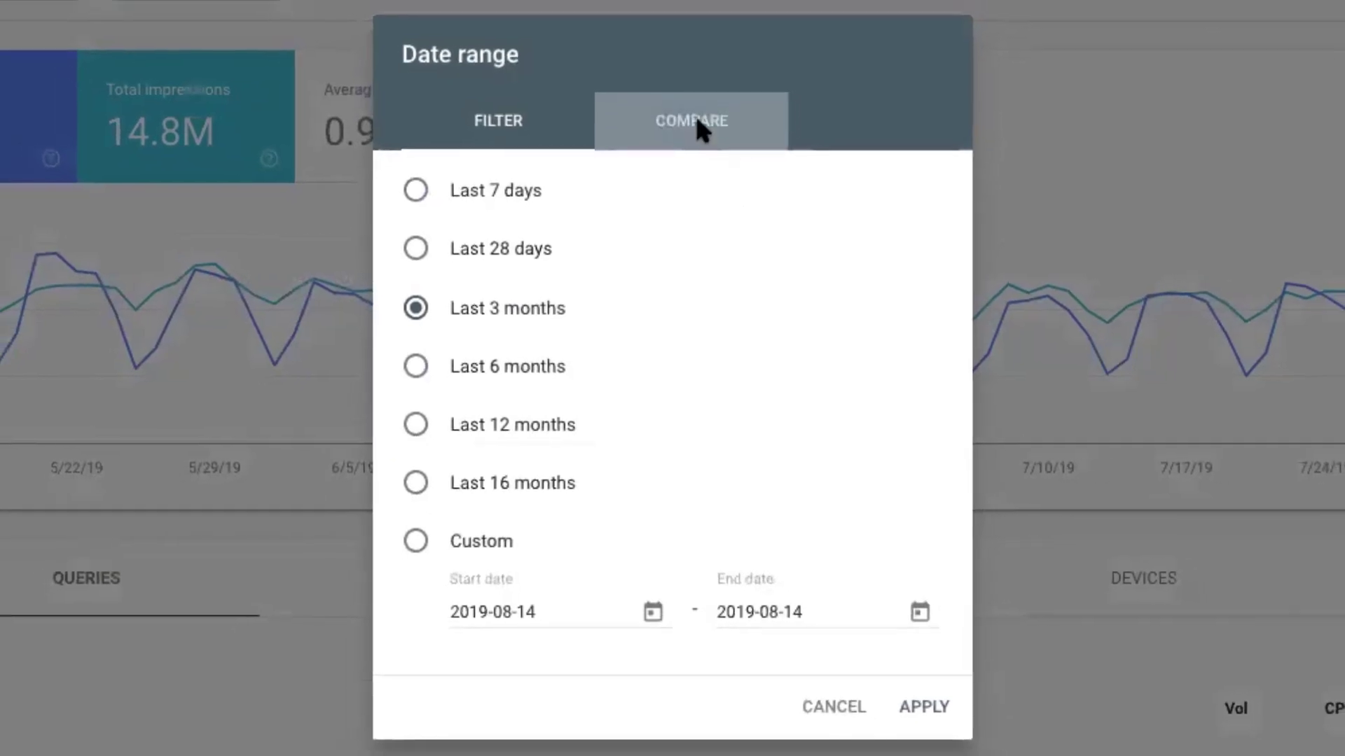
pyautogui.click(697, 119)
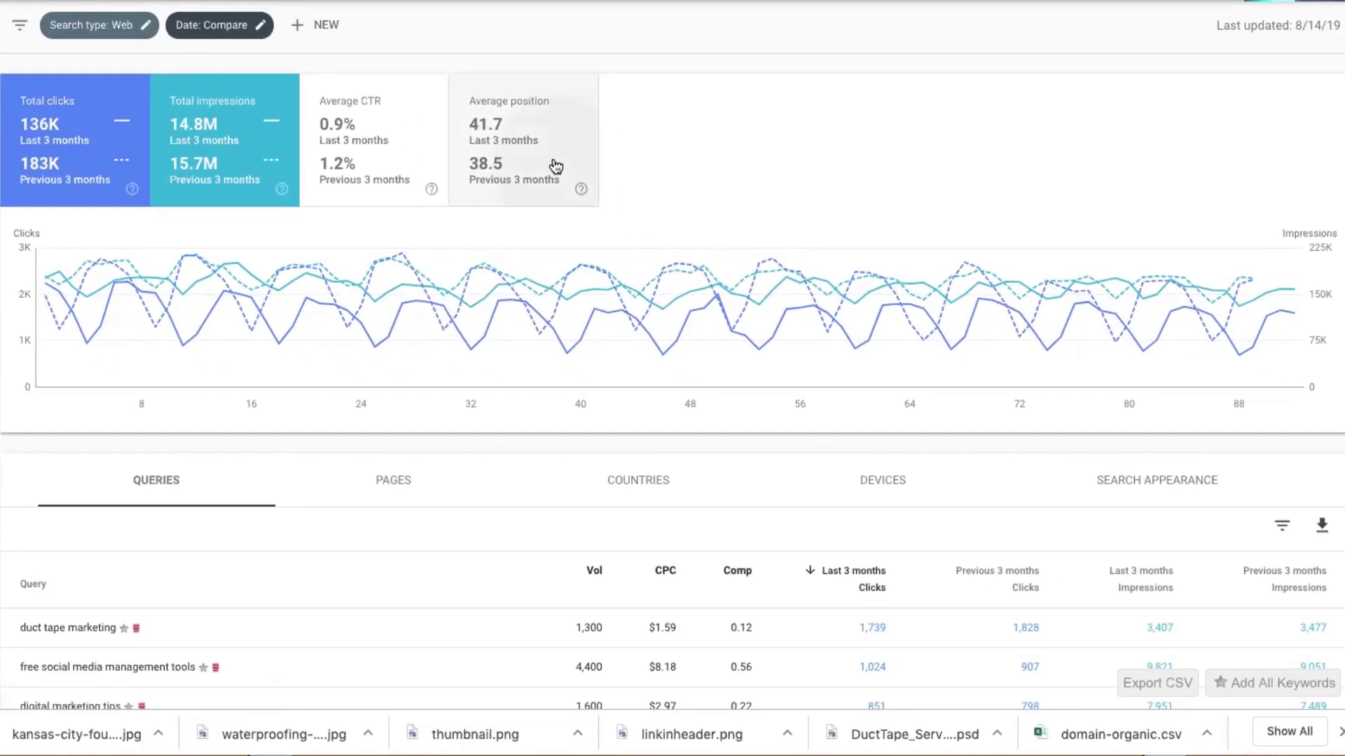
pyautogui.click(555, 166)
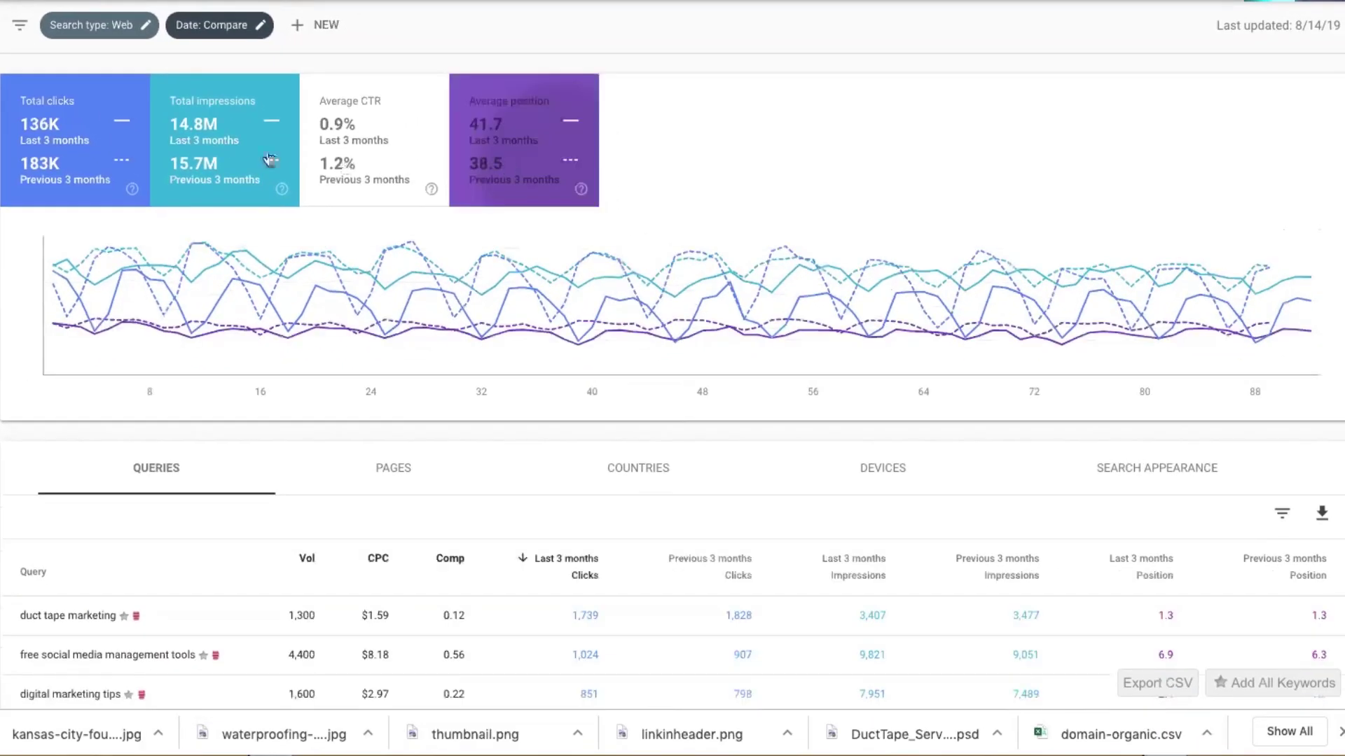
pyautogui.click(224, 161)
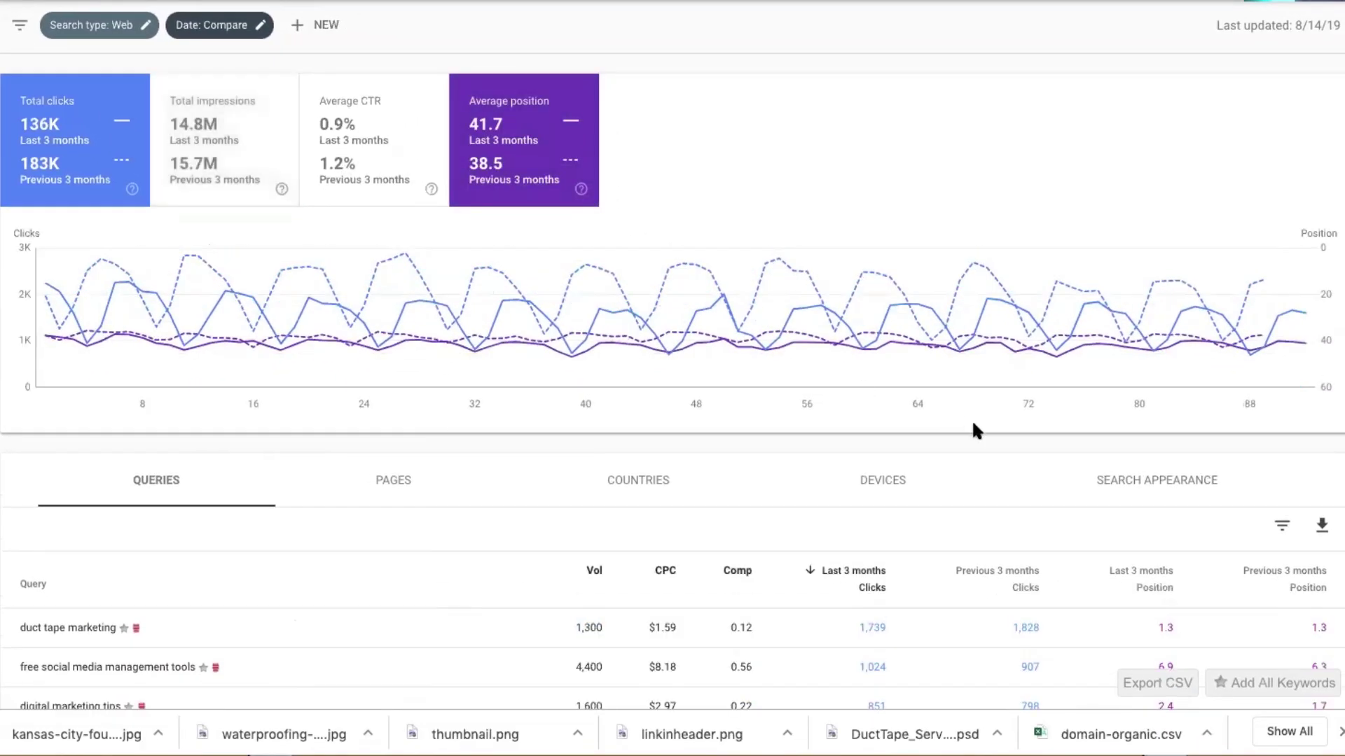
# - List the comparison by page and review each page's clicks and position for both periods
pyautogui.scroll(-3, 995, 448)
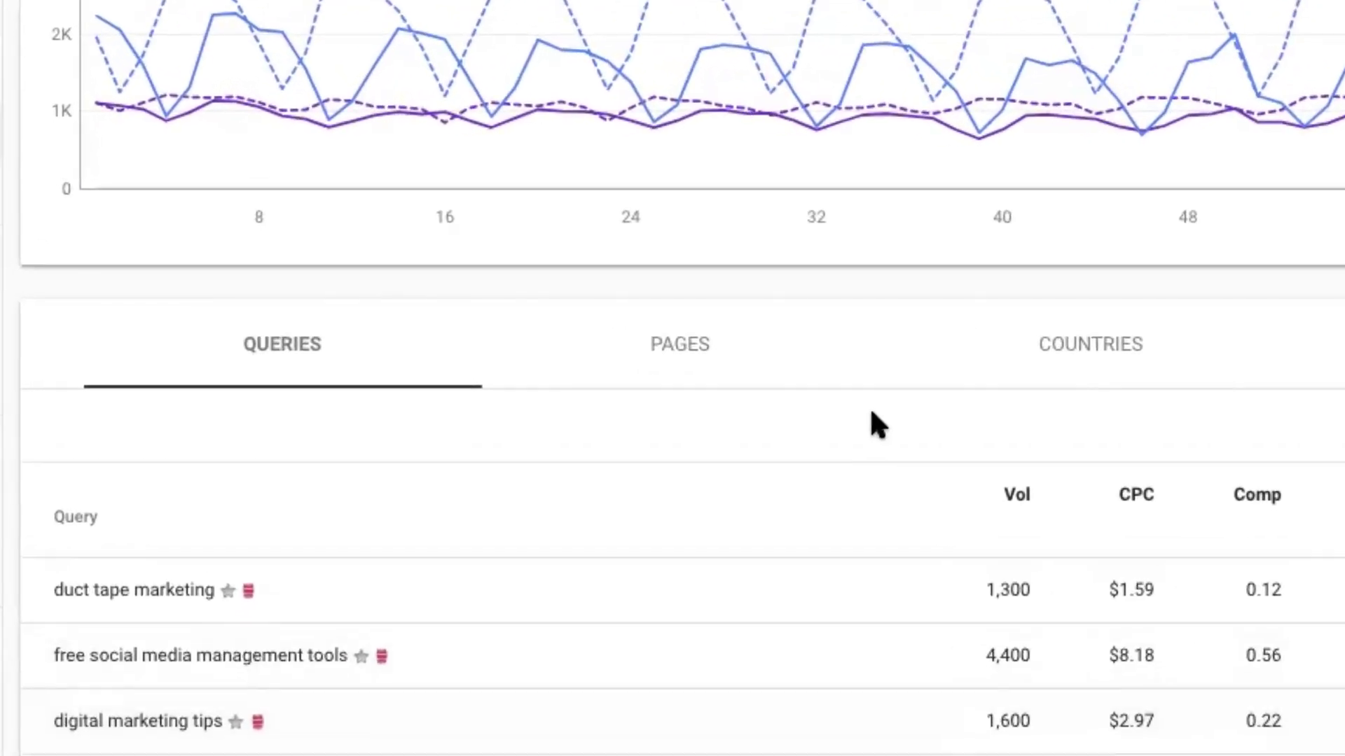
pyautogui.click(678, 366)
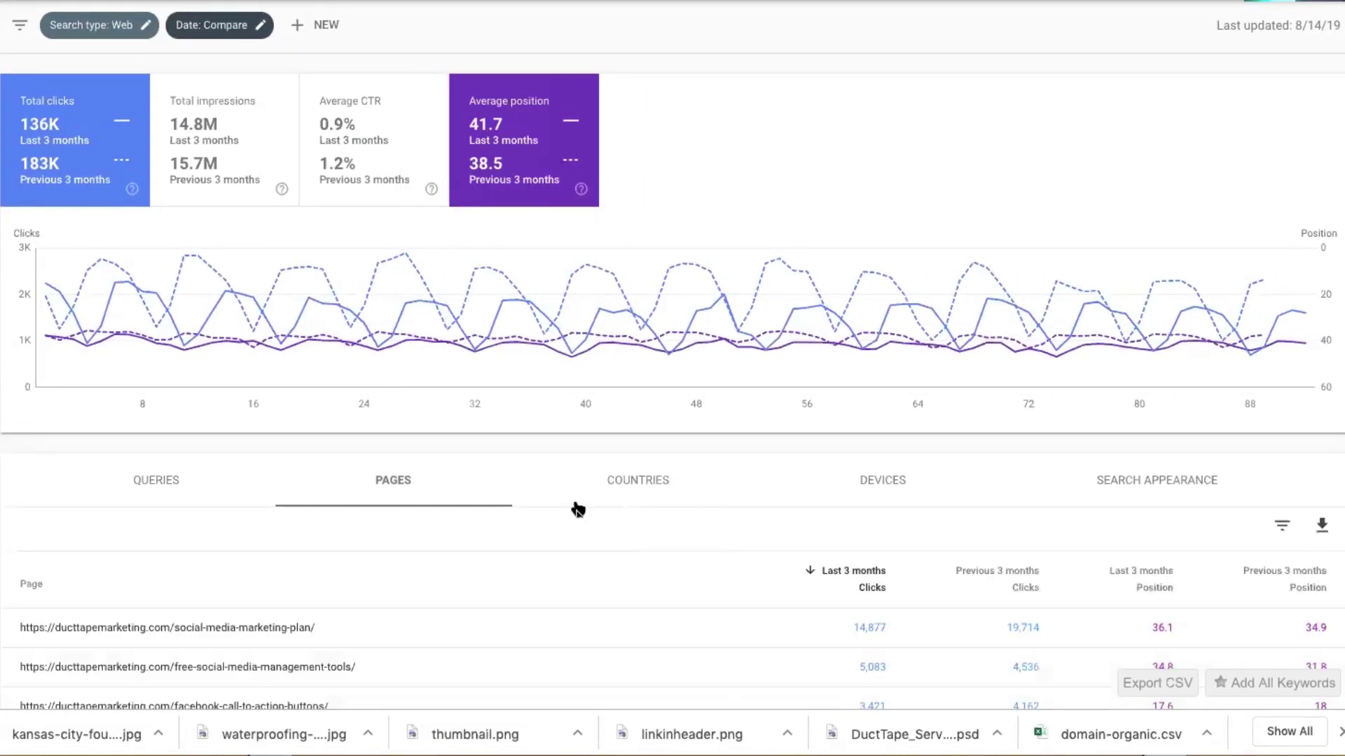
pyautogui.scroll(-2, 578, 511)
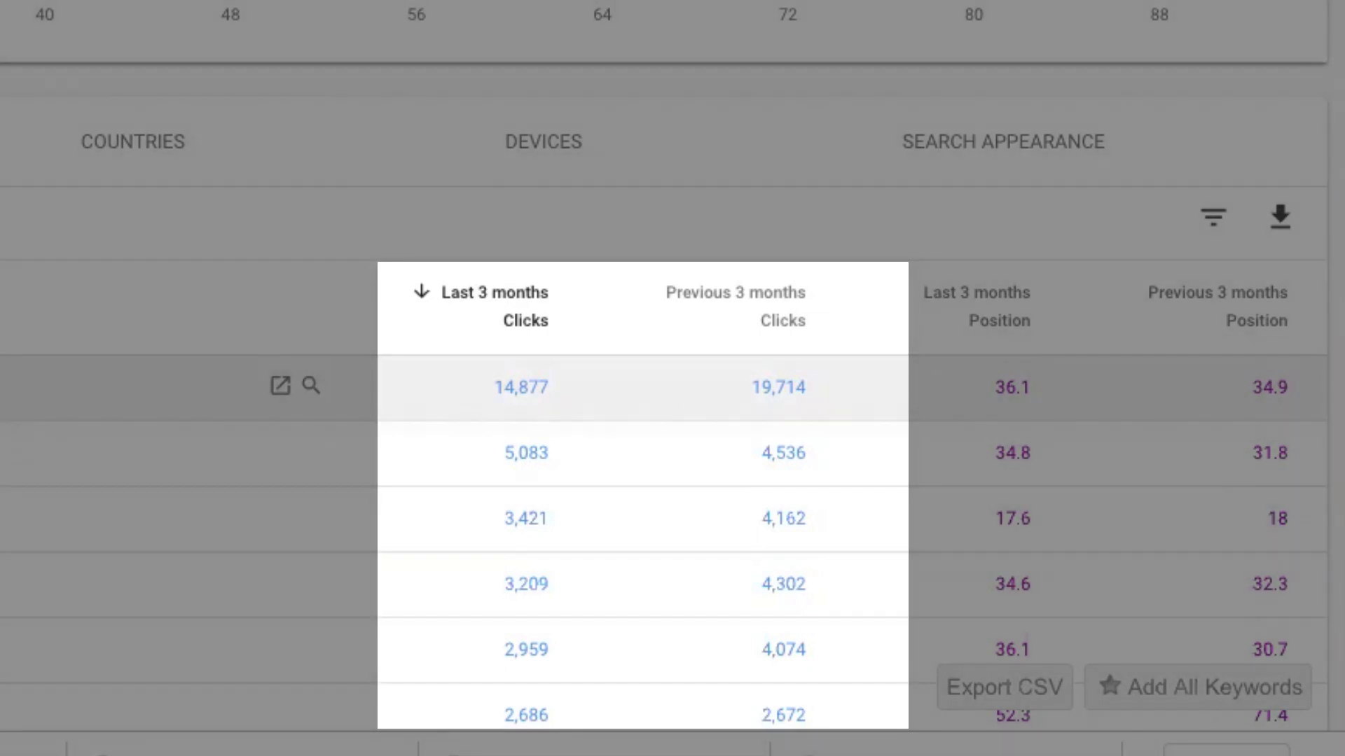
pyautogui.scroll(-2, 591, 409)
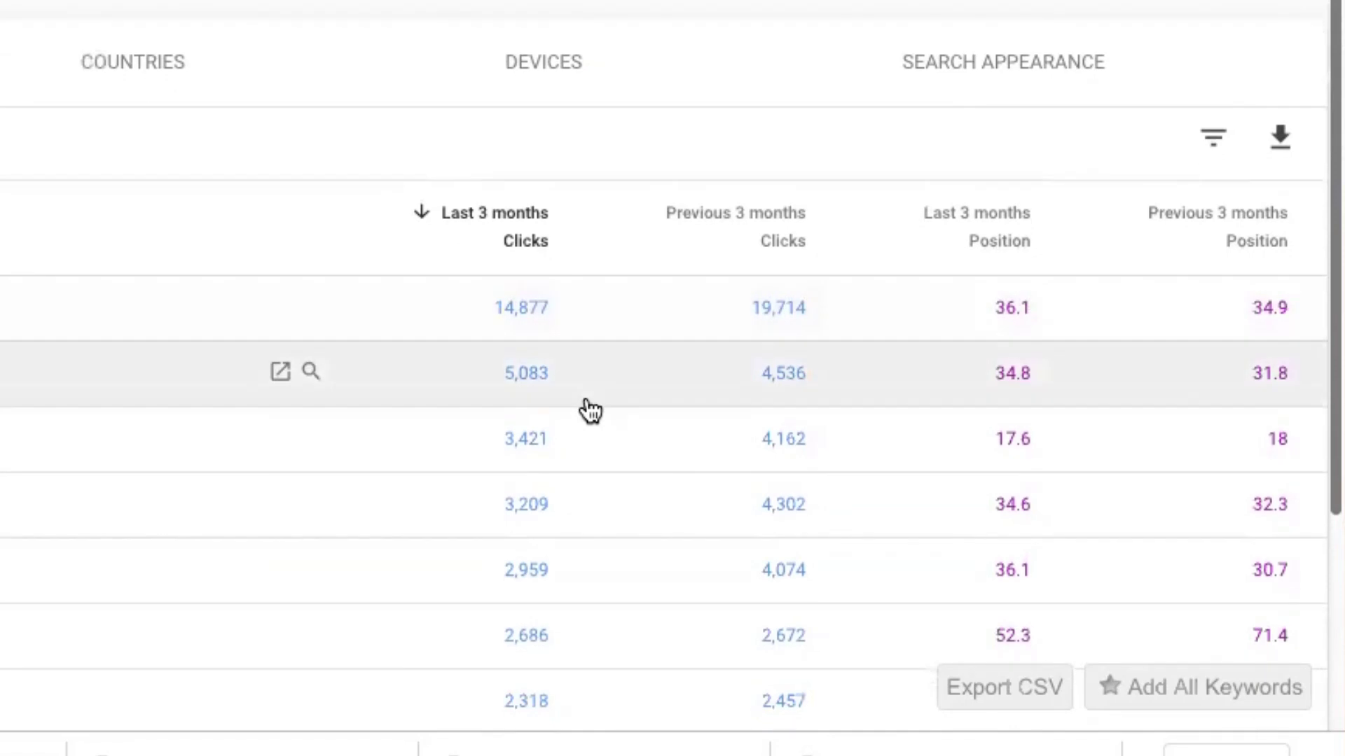
pyautogui.scroll(-2, 591, 411)
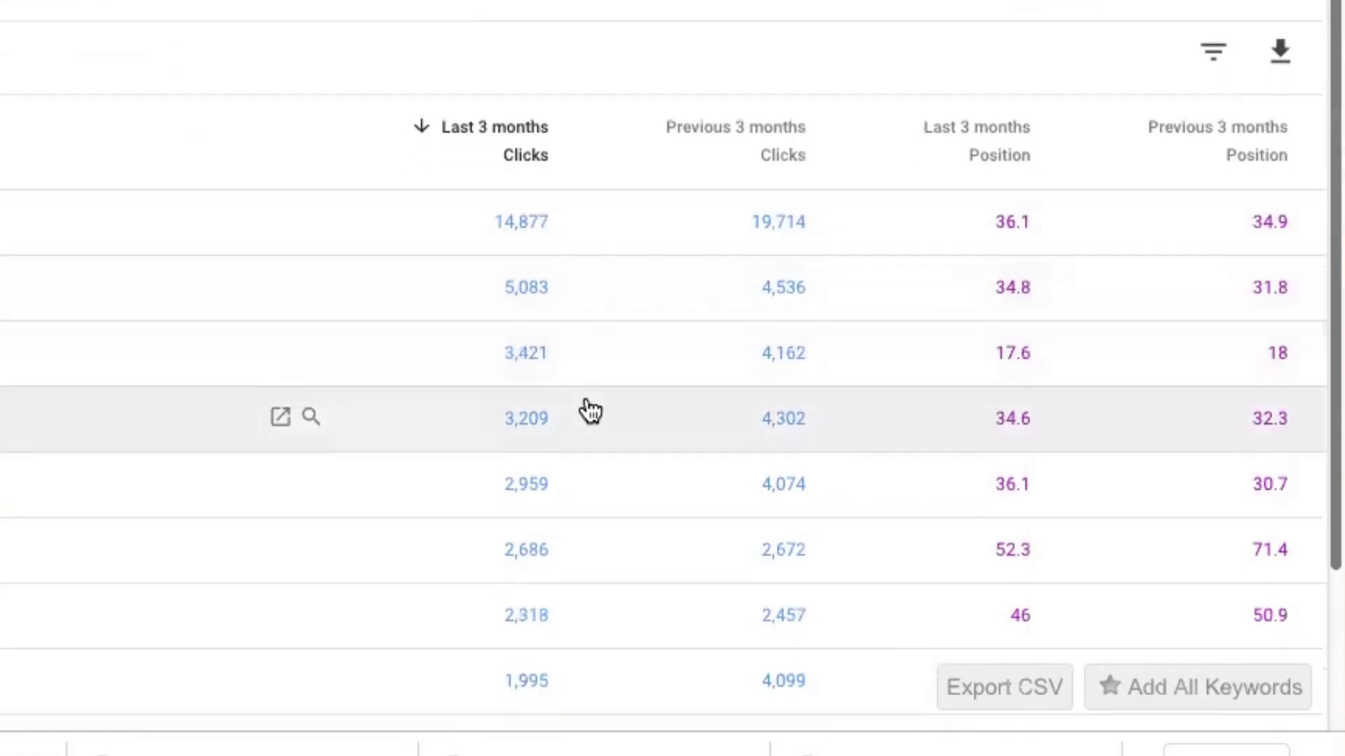
pyautogui.scroll(-6, 591, 410)
# - Show average CTR instead of average position and review the click-through rates of the listed pages
pyautogui.scroll(15, 589, 403)
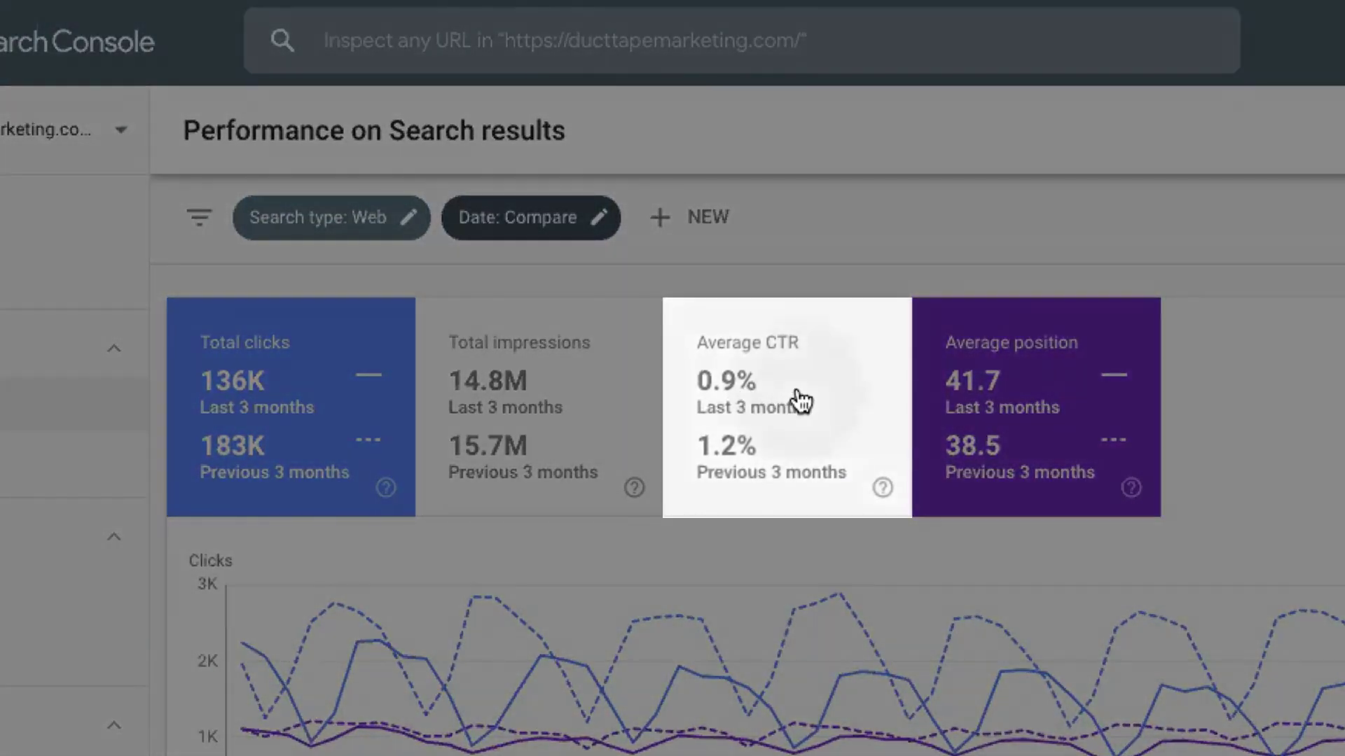
pyautogui.click(801, 401)
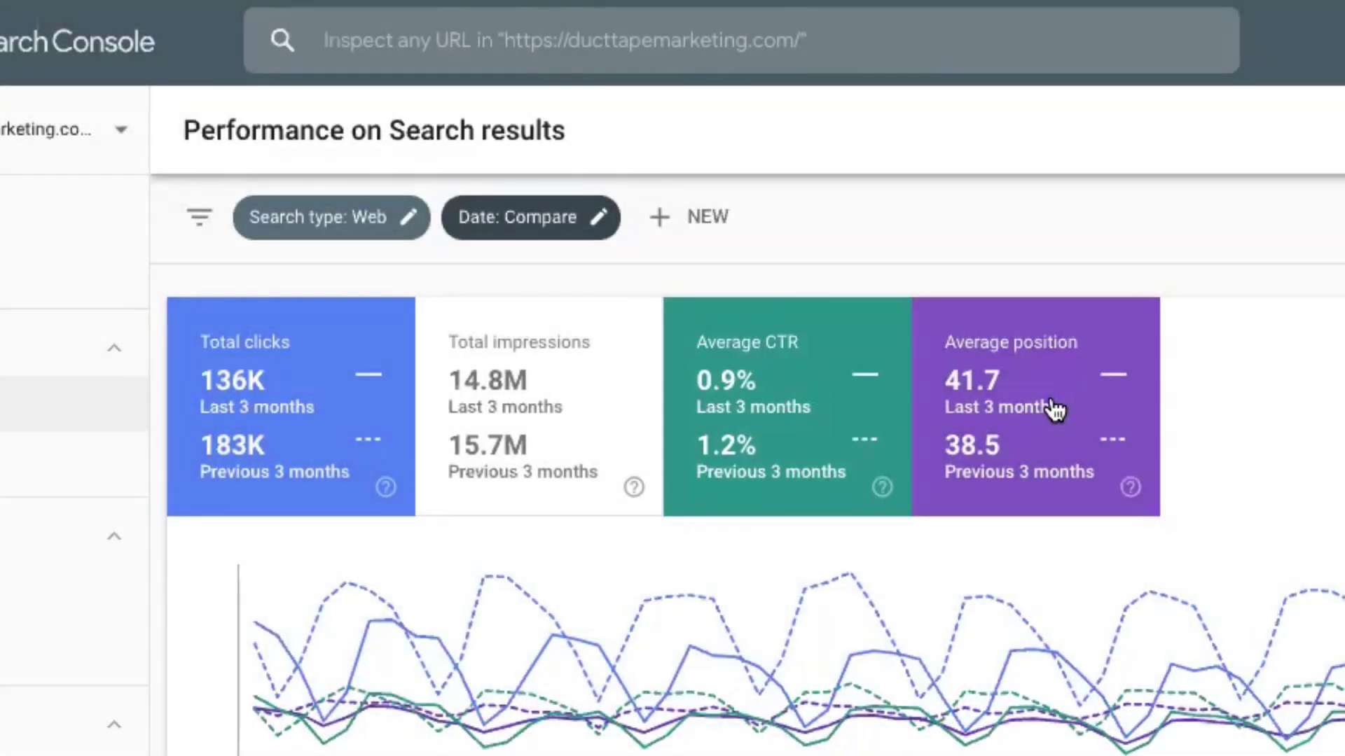
pyautogui.click(1058, 408)
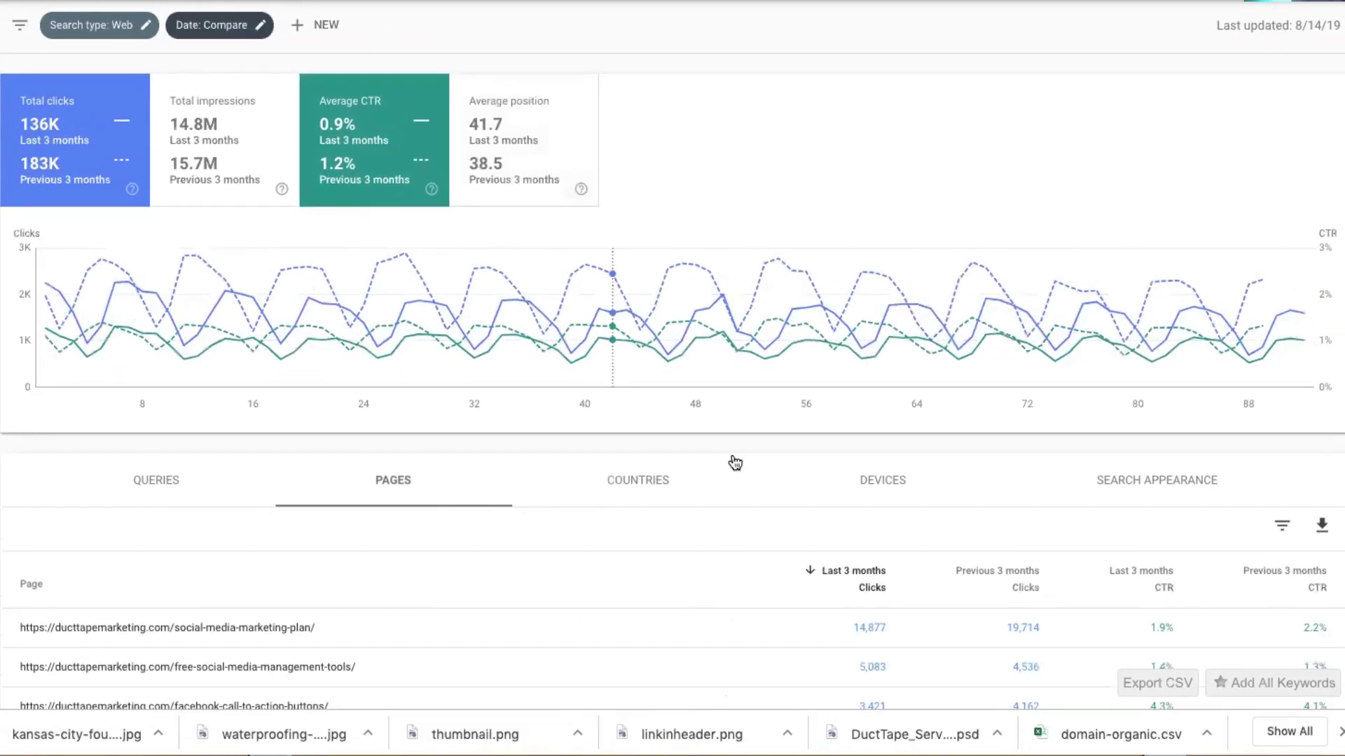
pyautogui.scroll(-1, 738, 567)
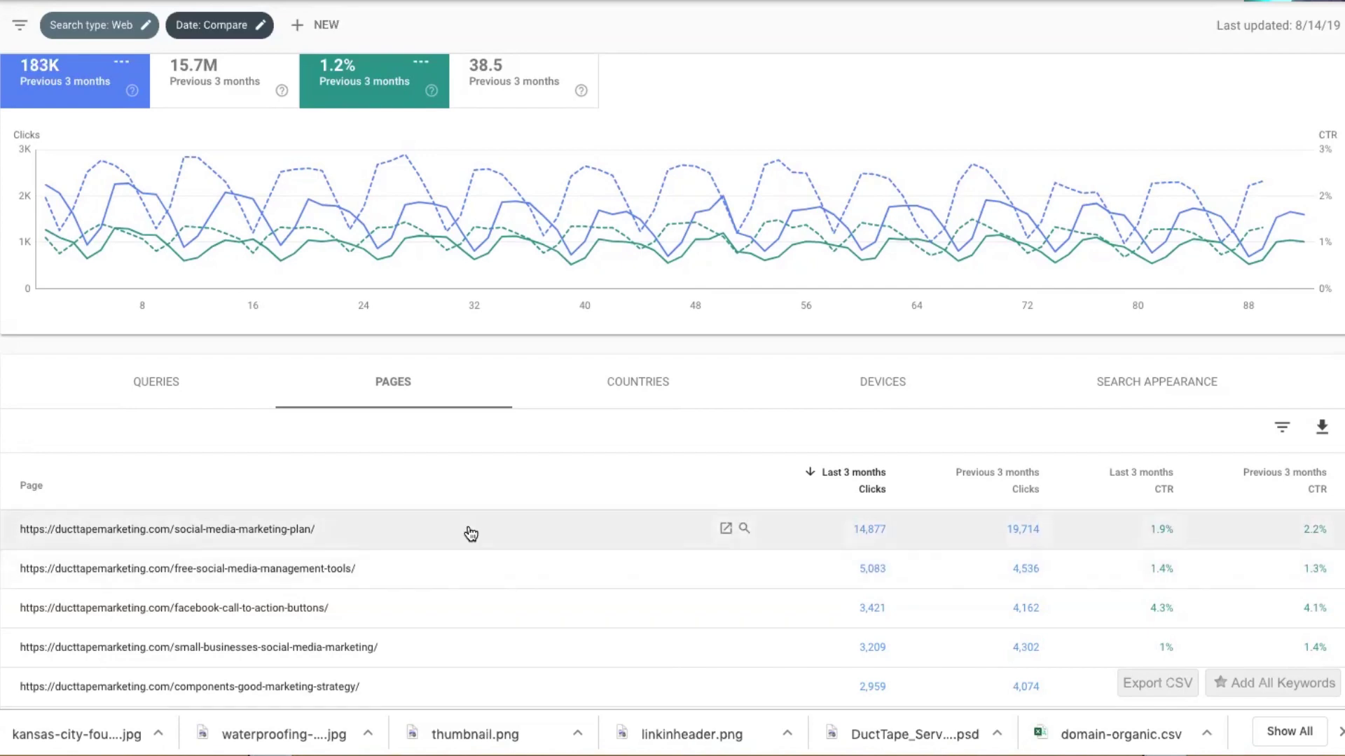
pyautogui.scroll(-1, 469, 535)
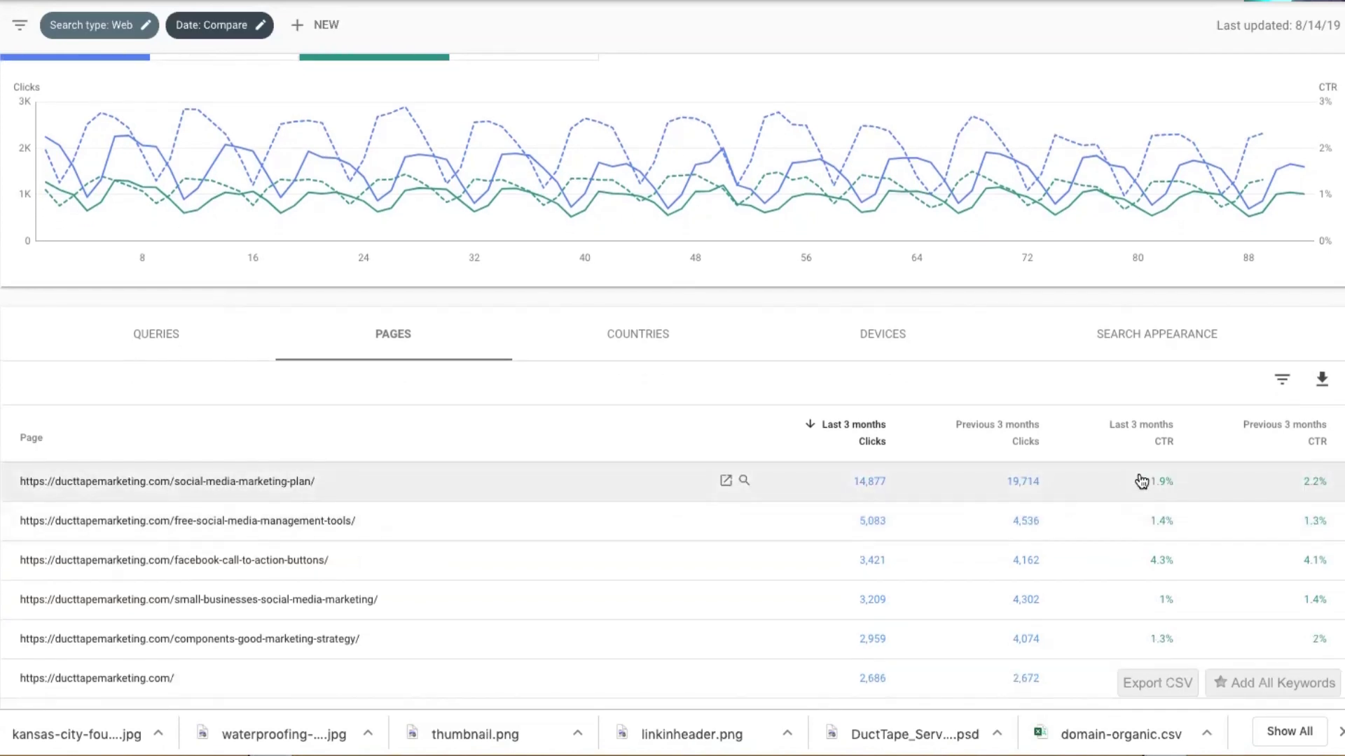
# - Add average position back to the report and sort the pages by last 3 months position in descending order
pyautogui.scroll(3, 471, 161)
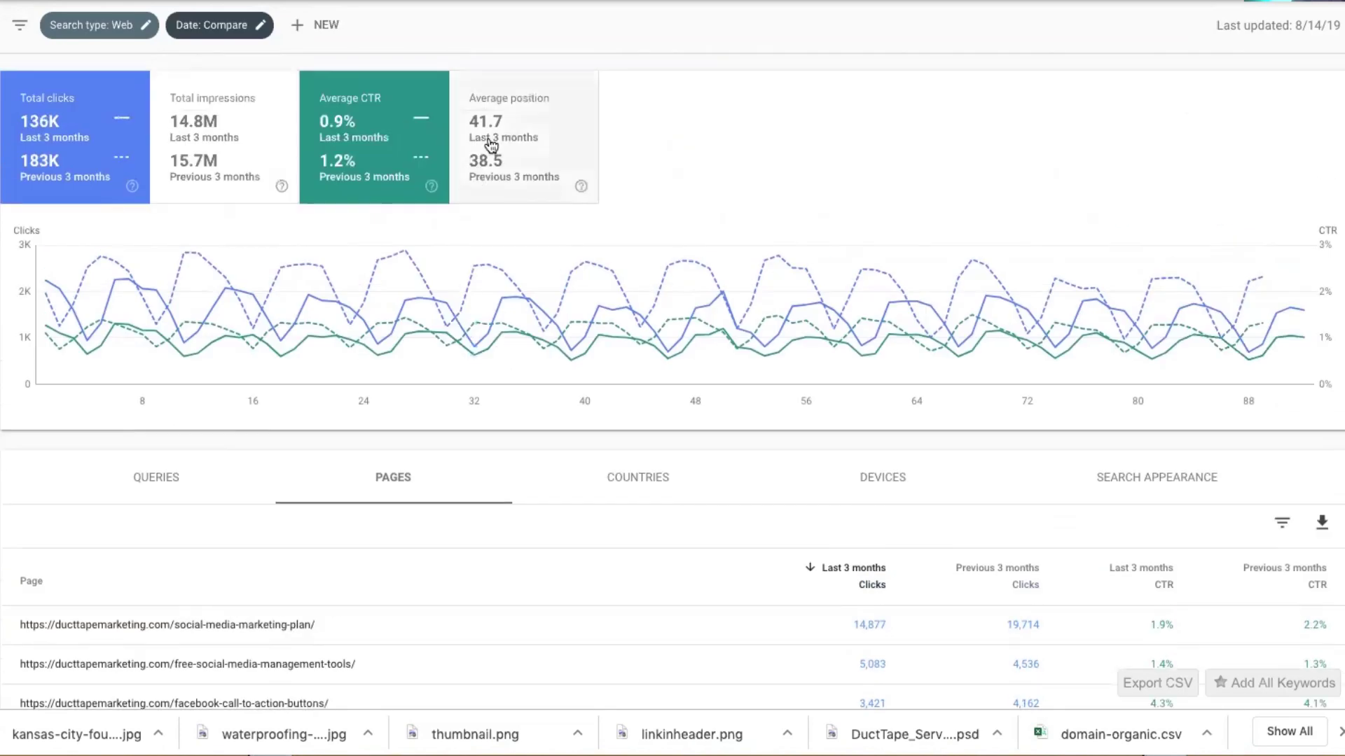
pyautogui.click(515, 135)
pyautogui.scroll(-2, 1149, 543)
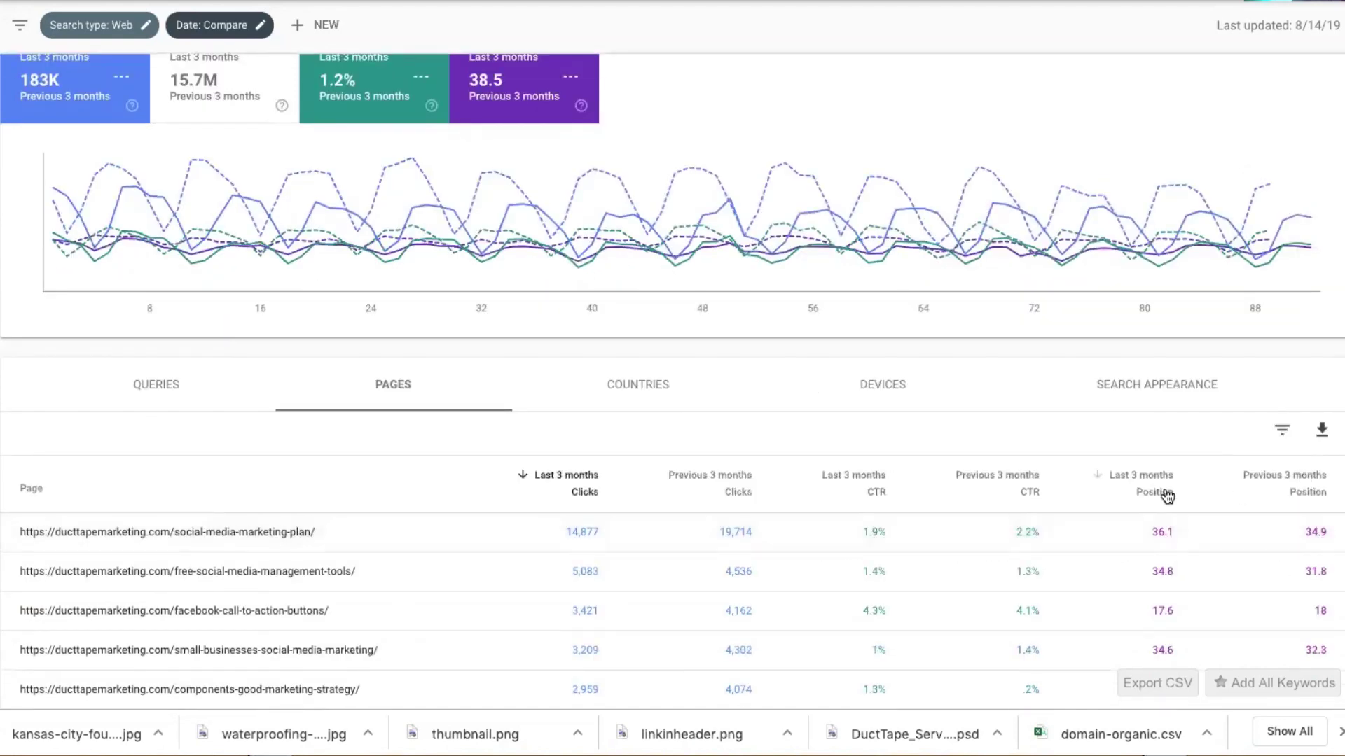
pyautogui.click(1167, 497)
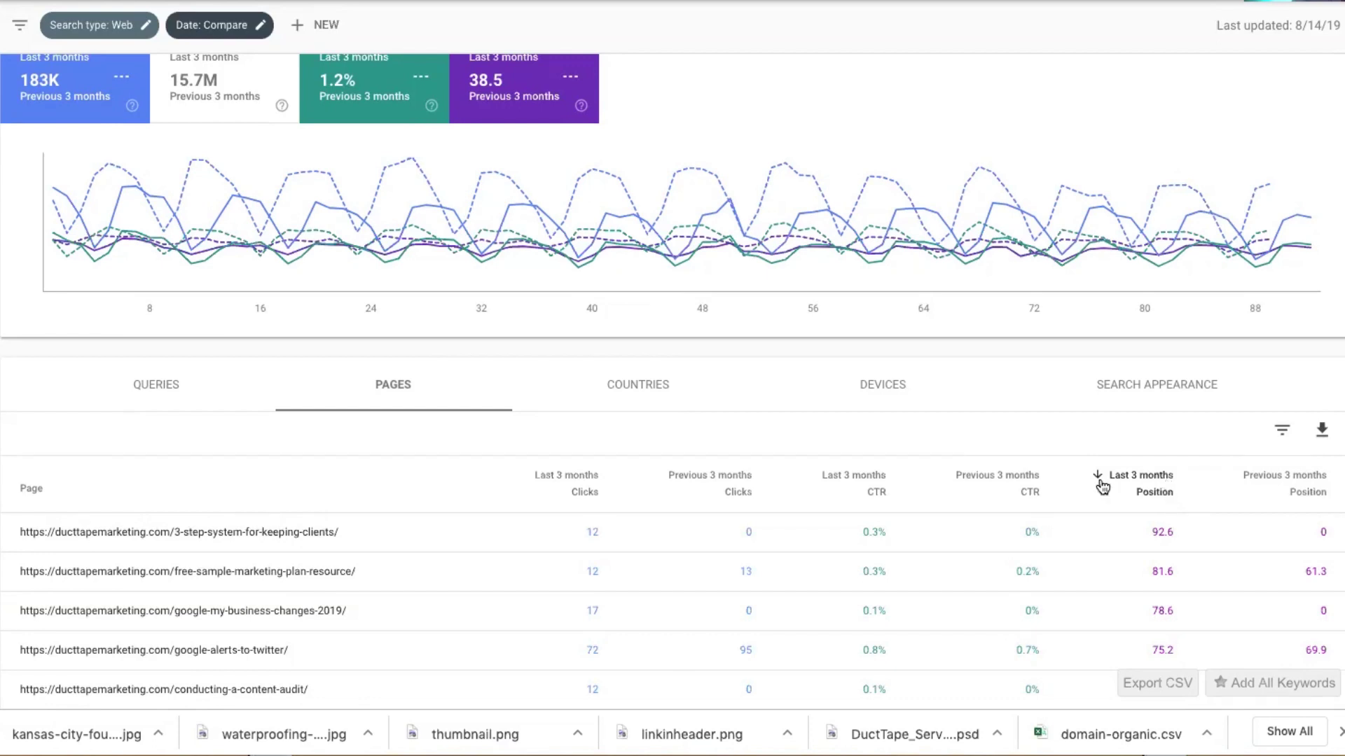
# - Review the pages sorted by ascending last 3 months position, and switch the sorting back to descending
pyautogui.click(1148, 486)
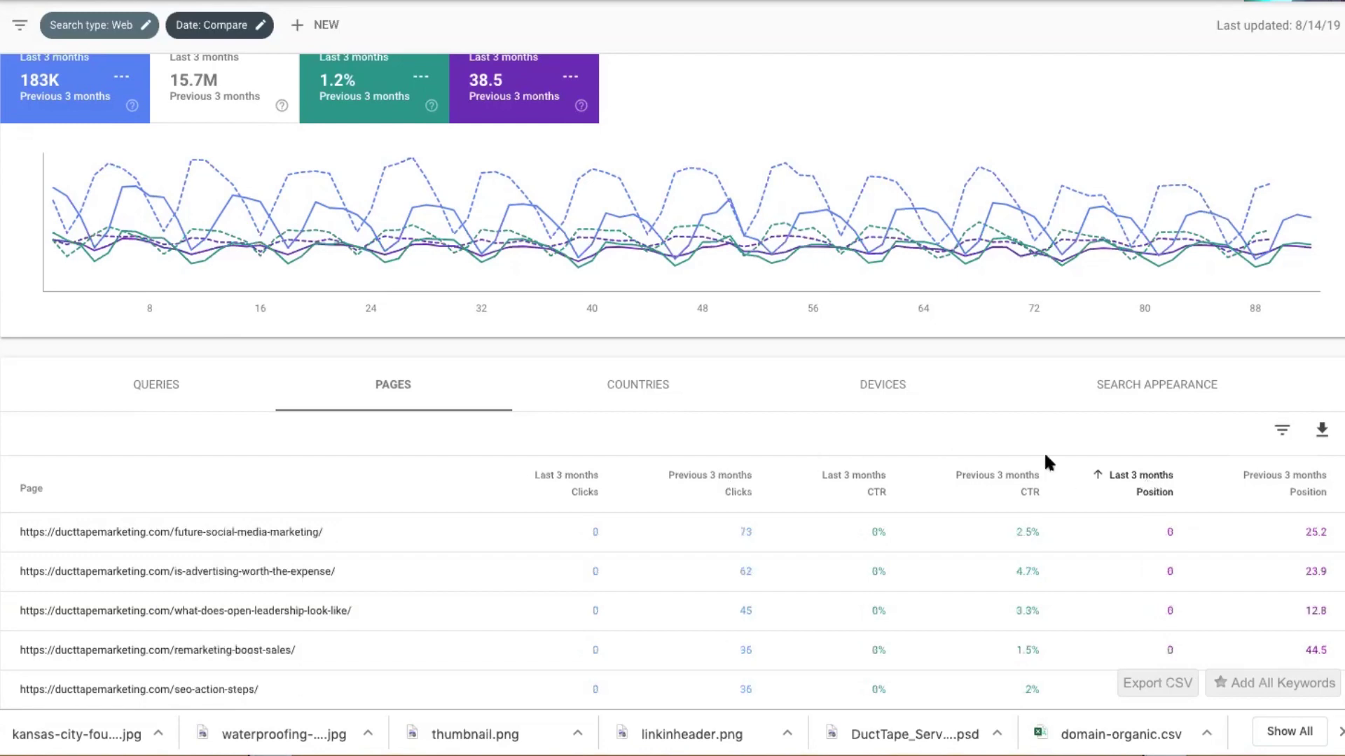
pyautogui.scroll(-4, 1202, 546)
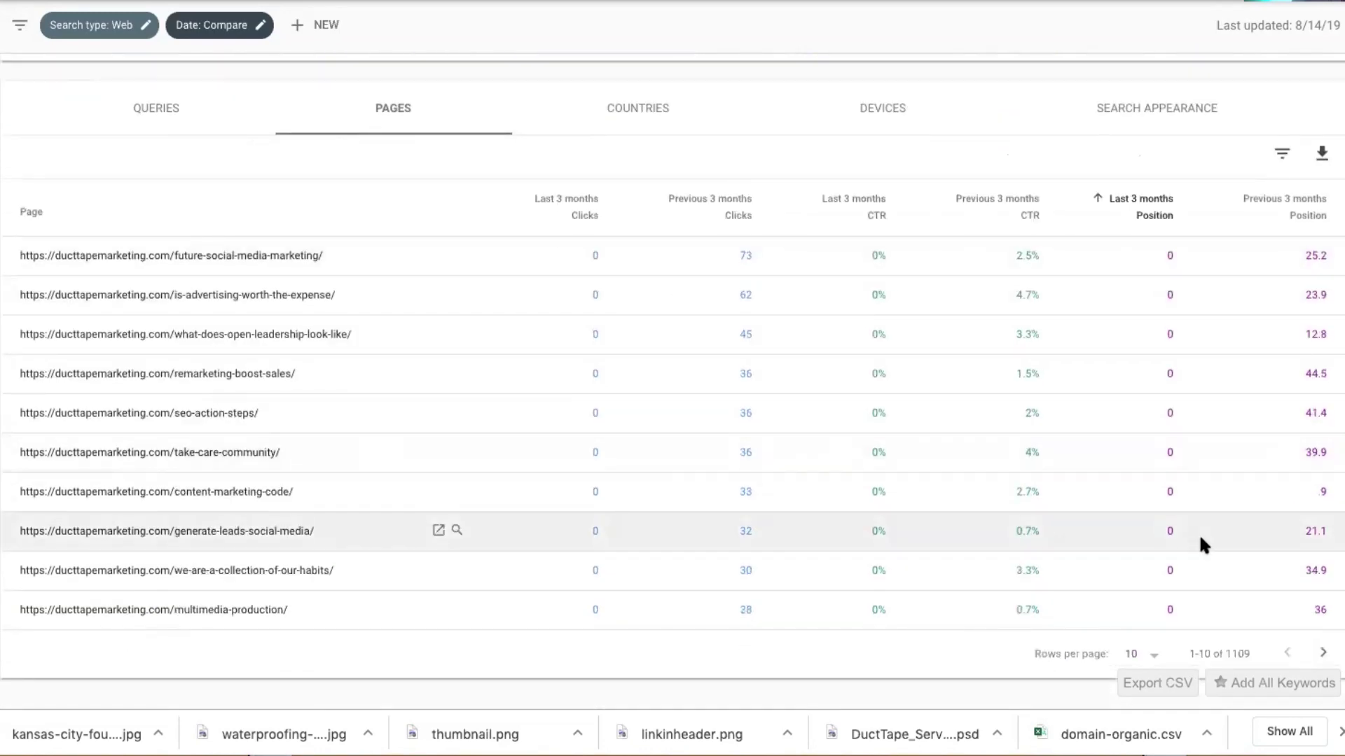
pyautogui.scroll(5, 1199, 532)
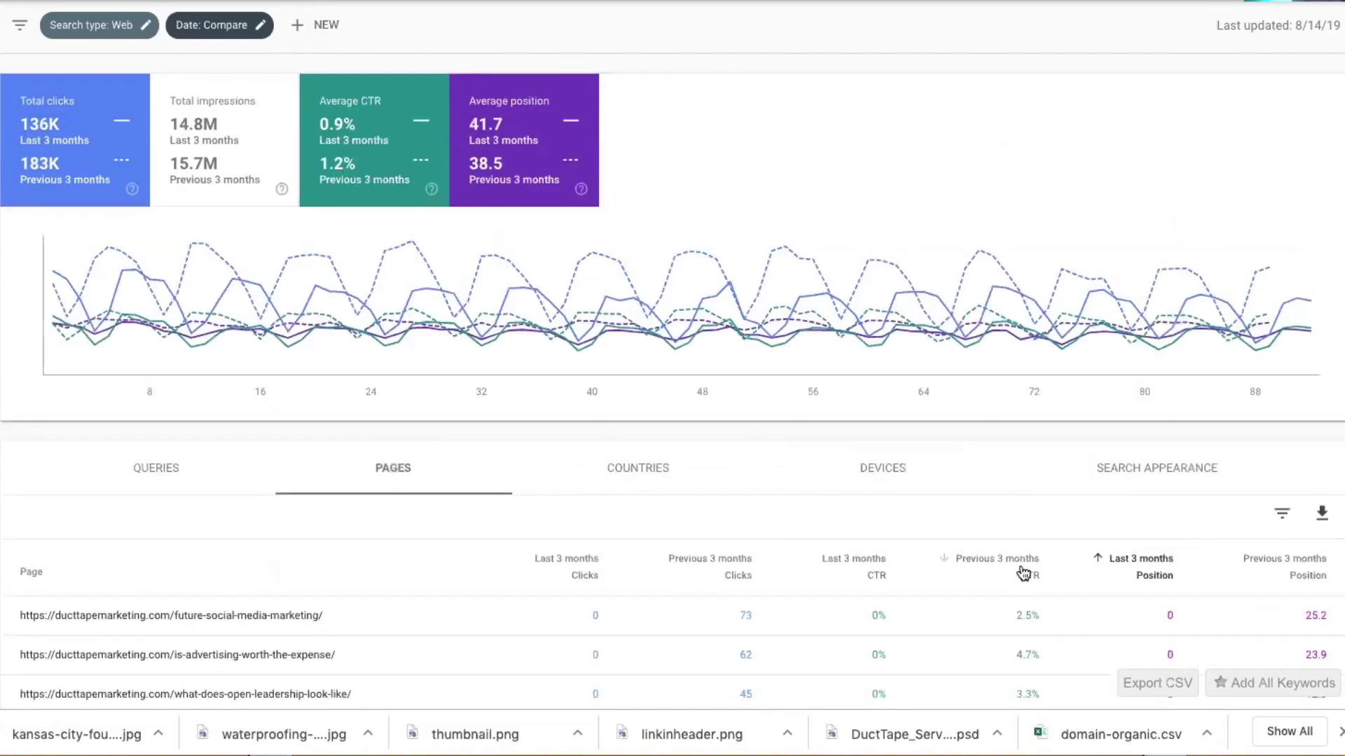
pyautogui.click(1134, 571)
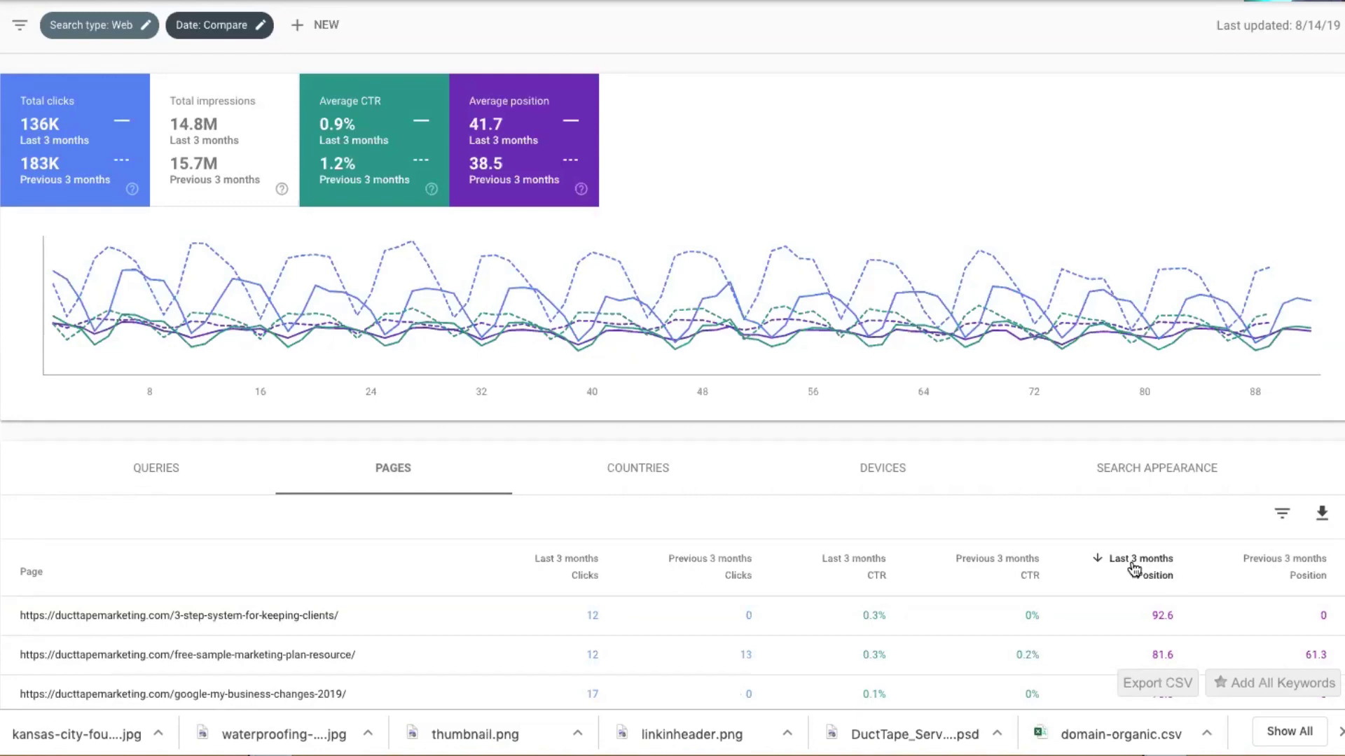
pyautogui.scroll(-1, 1135, 571)
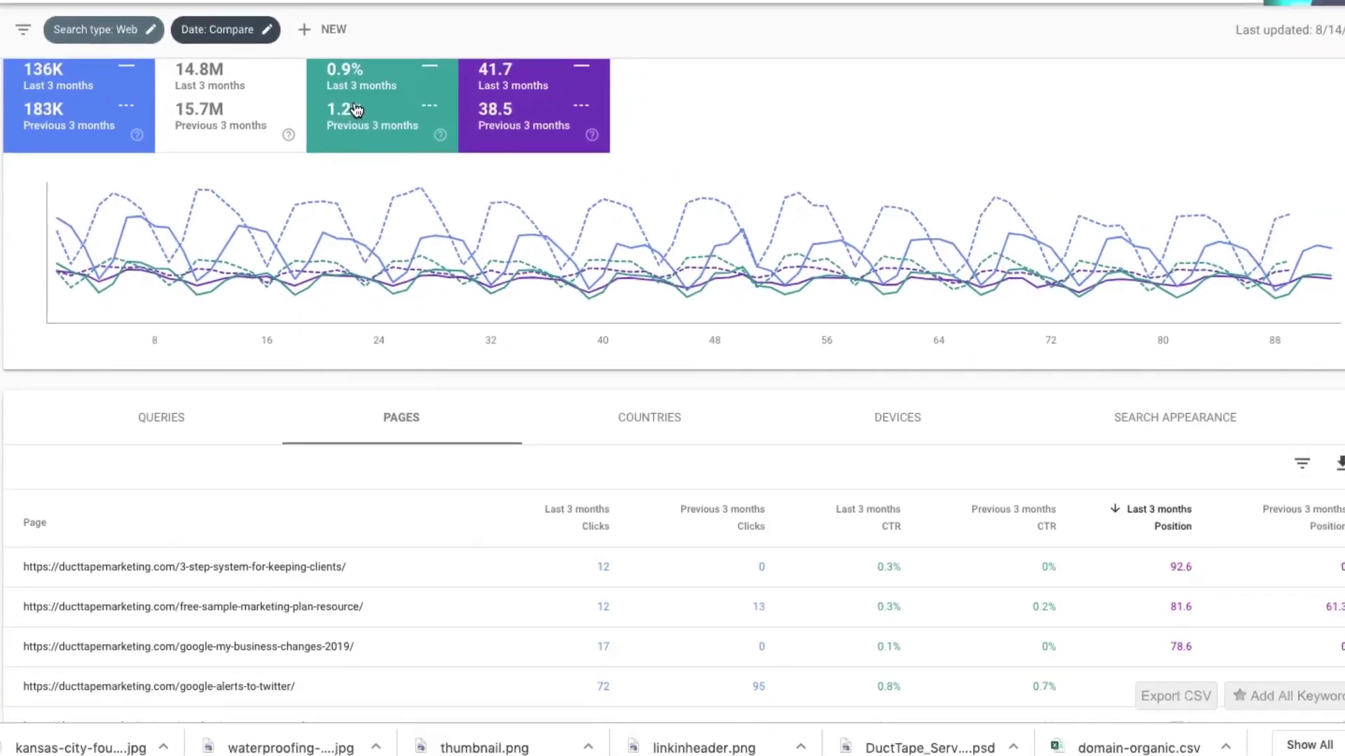
pyautogui.moveTo(689, 200)
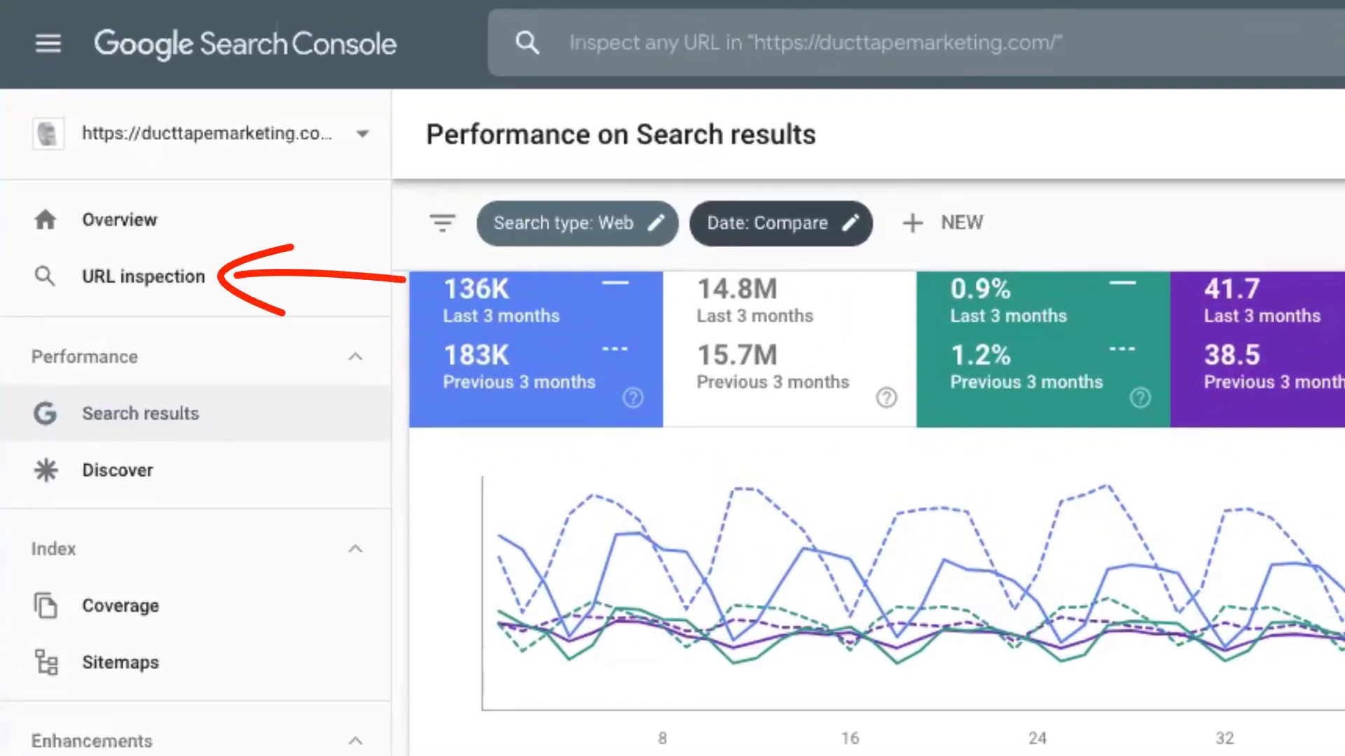
pyautogui.click(132, 288)
pyautogui.click(1029, 429)
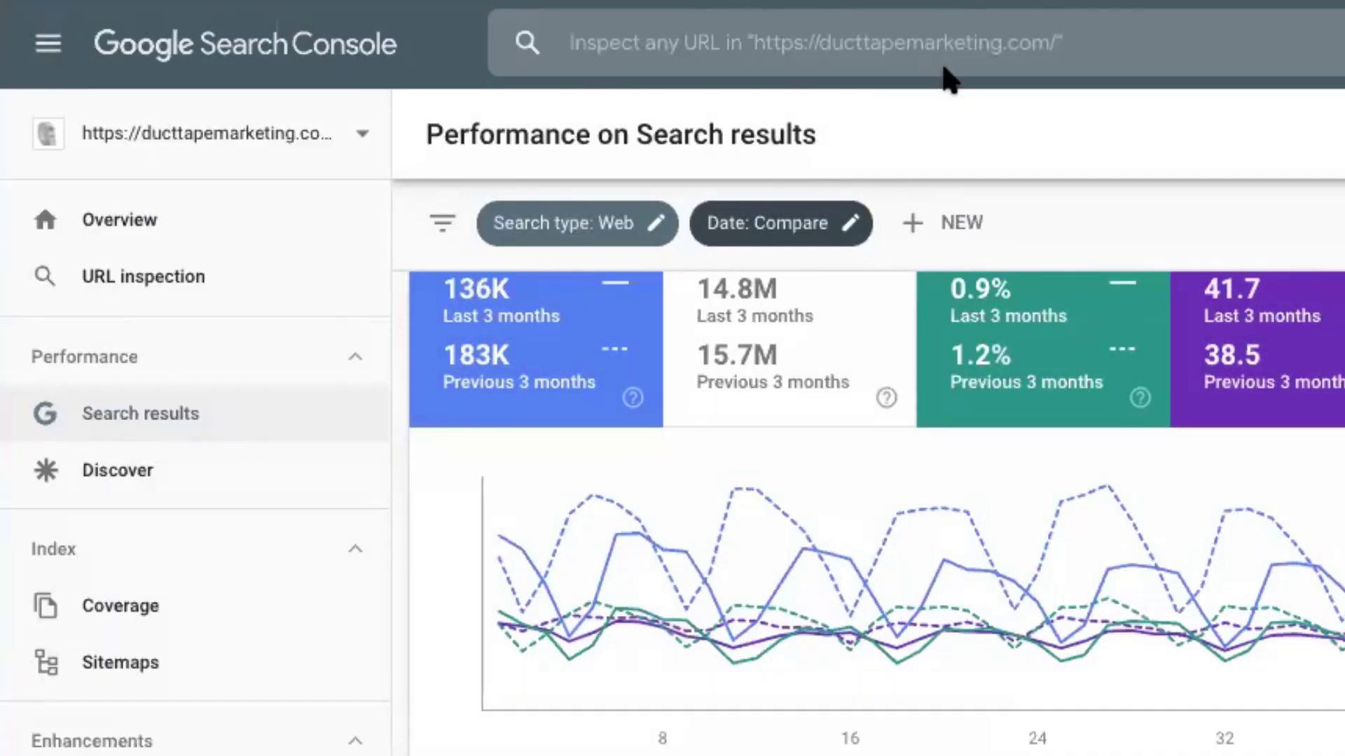
pyautogui.click(963, 40)
pyautogui.write('https://ducttapm')
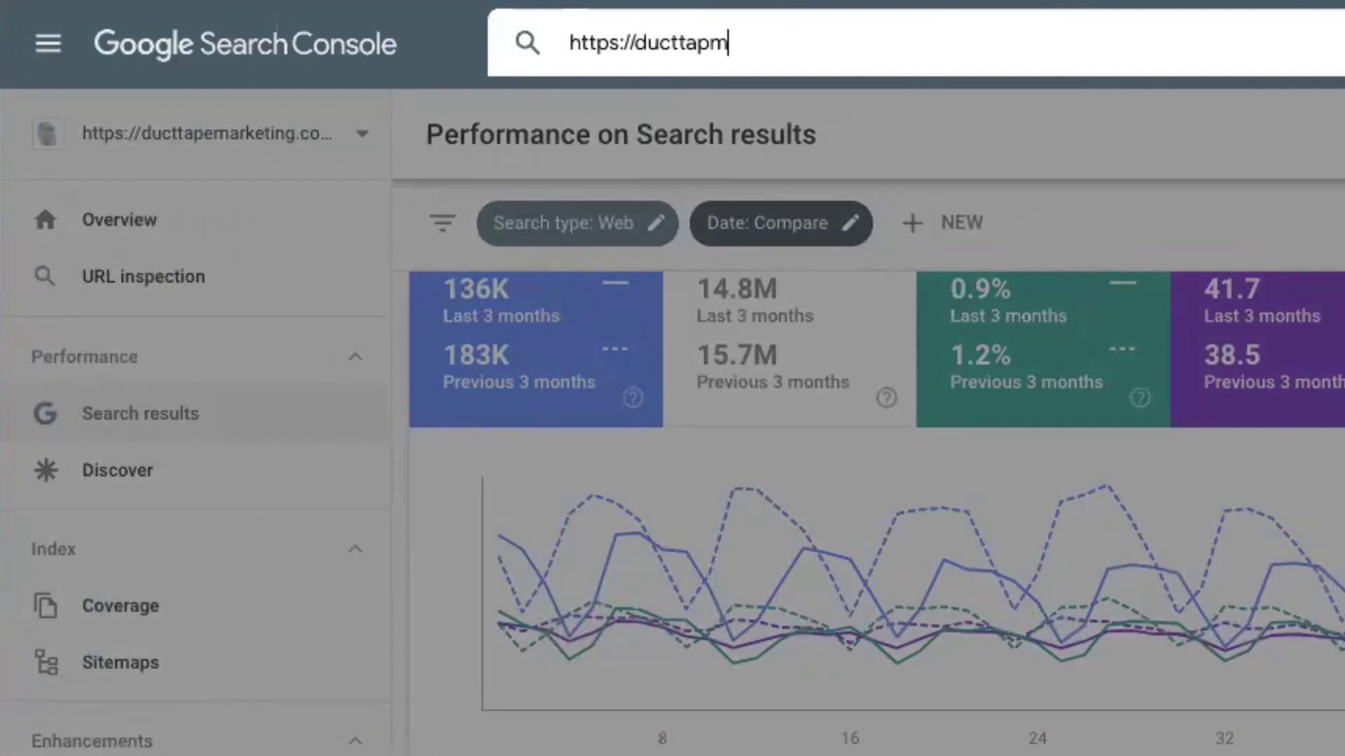
pyautogui.press('BackSpace')
pyautogui.write('emarketing.com/services')
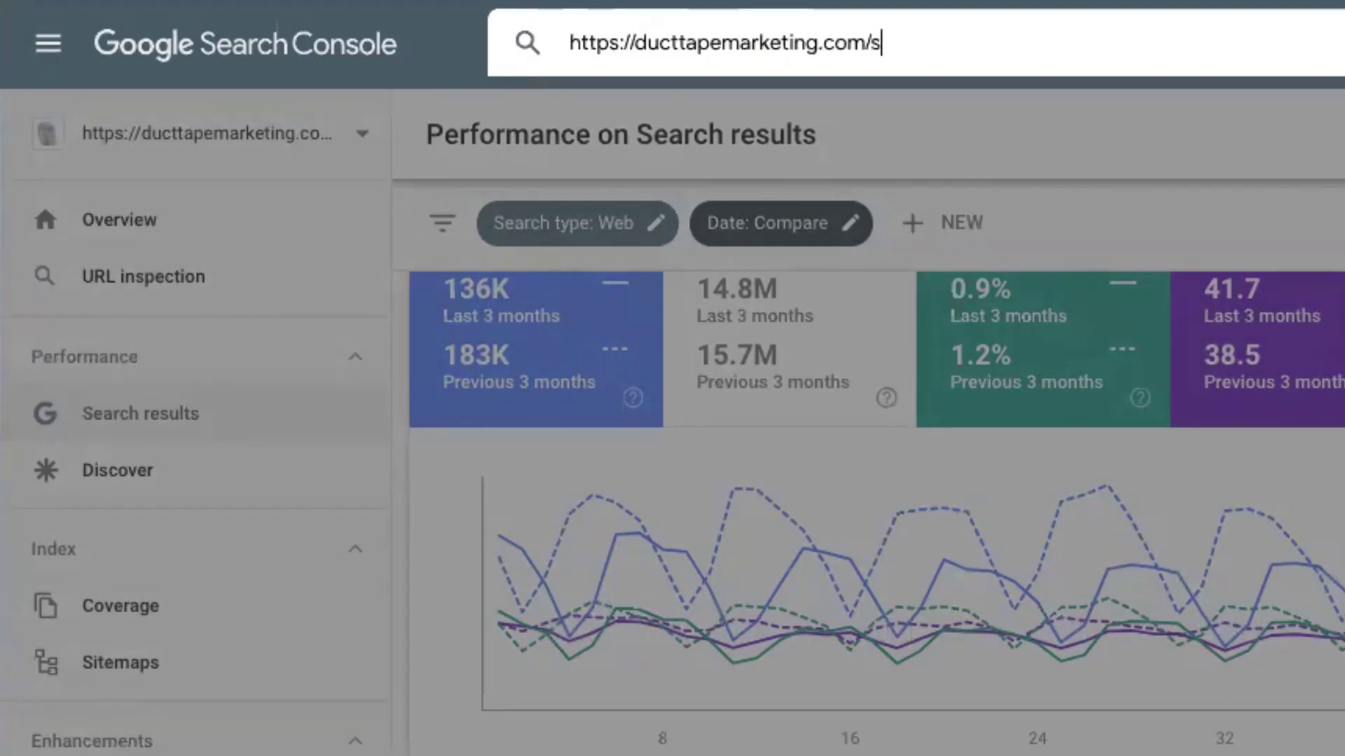
pyautogui.press('Return')
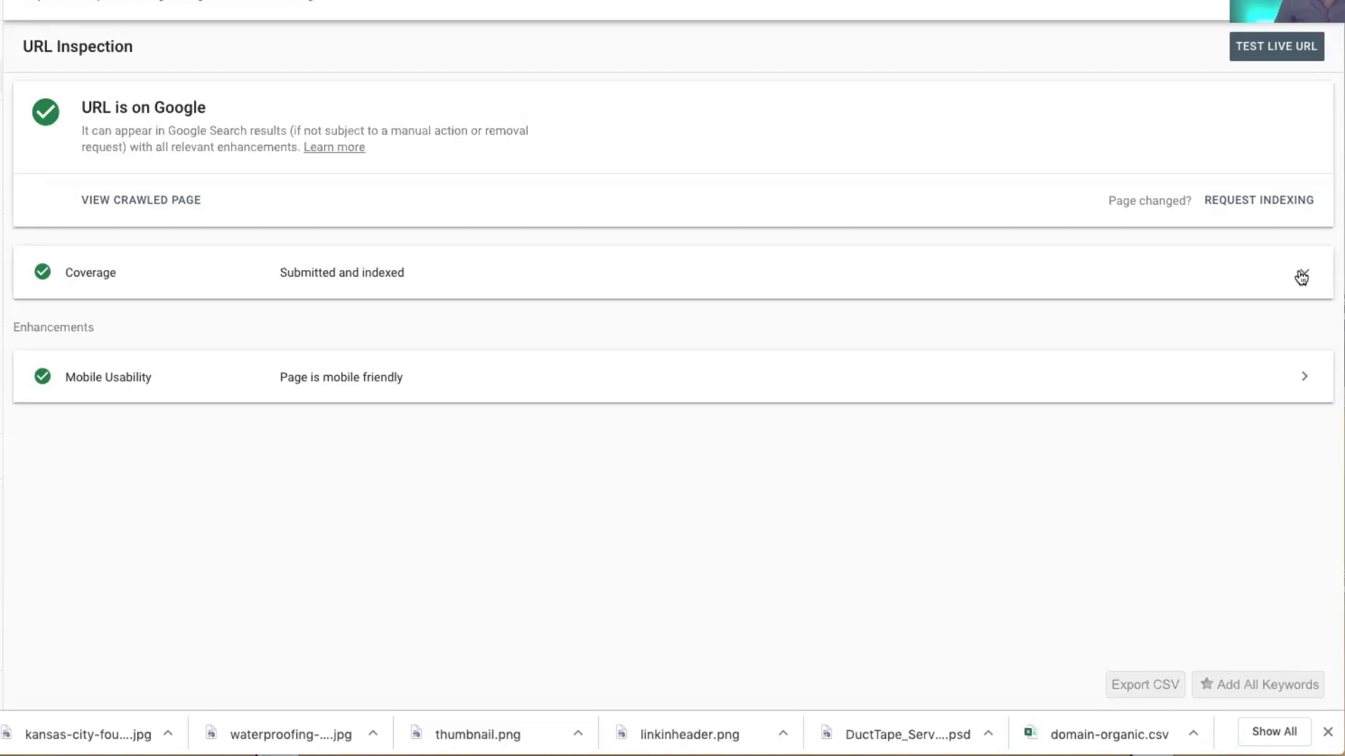
# - Review the inspected page's coverage and mobile usability details, and return to the property overview
pyautogui.click(1301, 277)
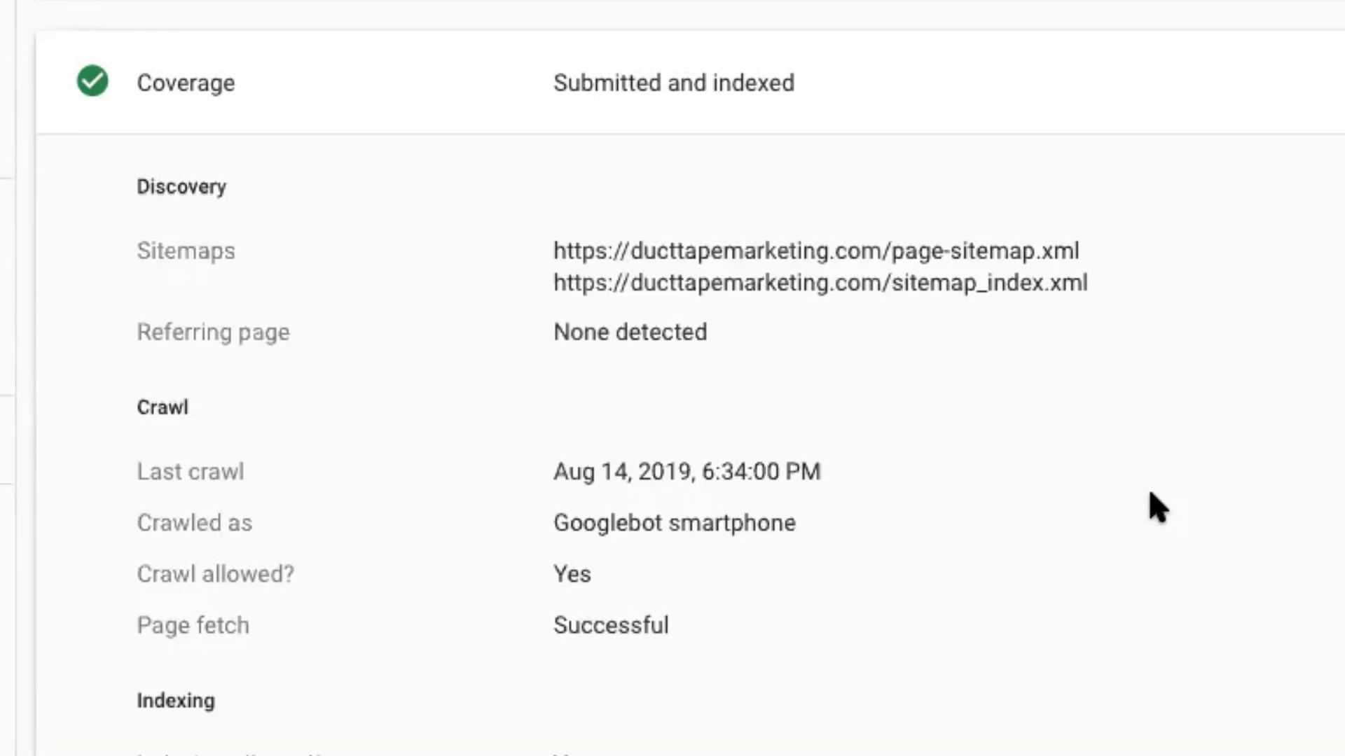
pyautogui.scroll(-3, 1157, 511)
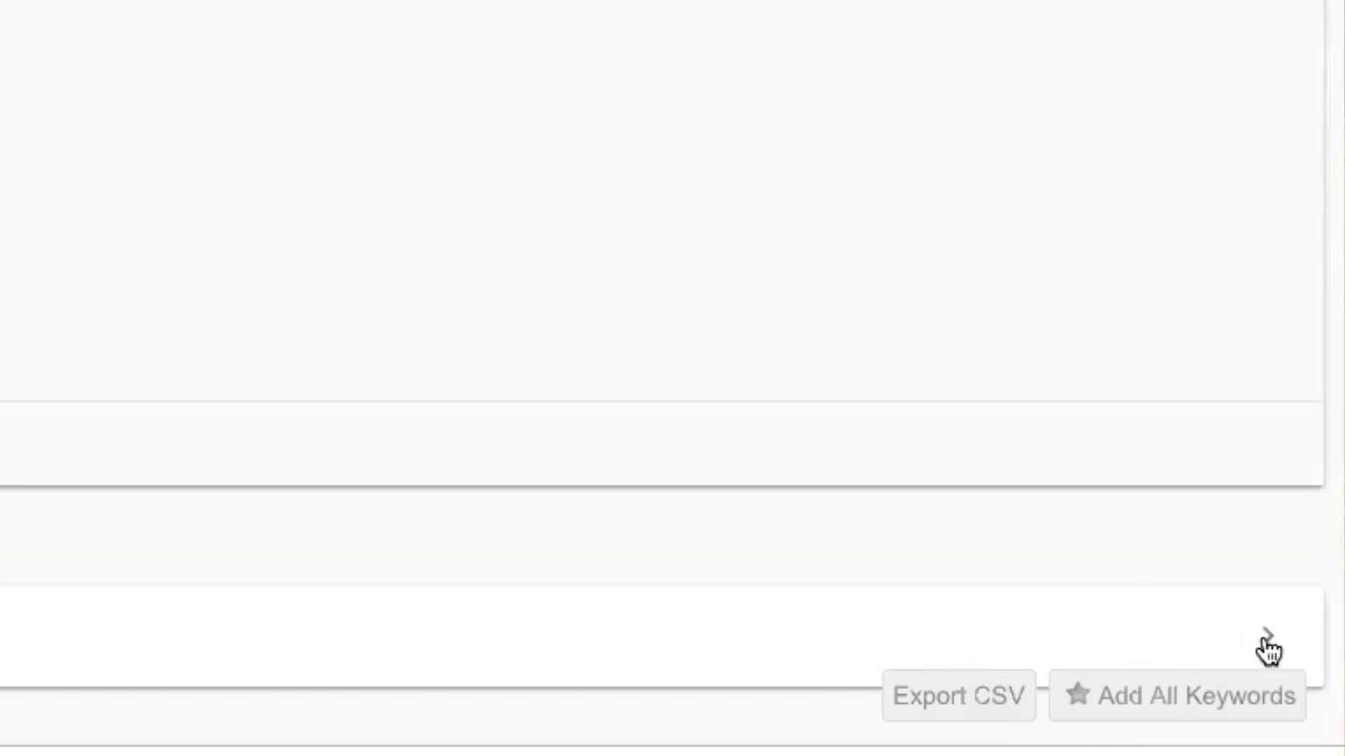
pyautogui.click(1264, 640)
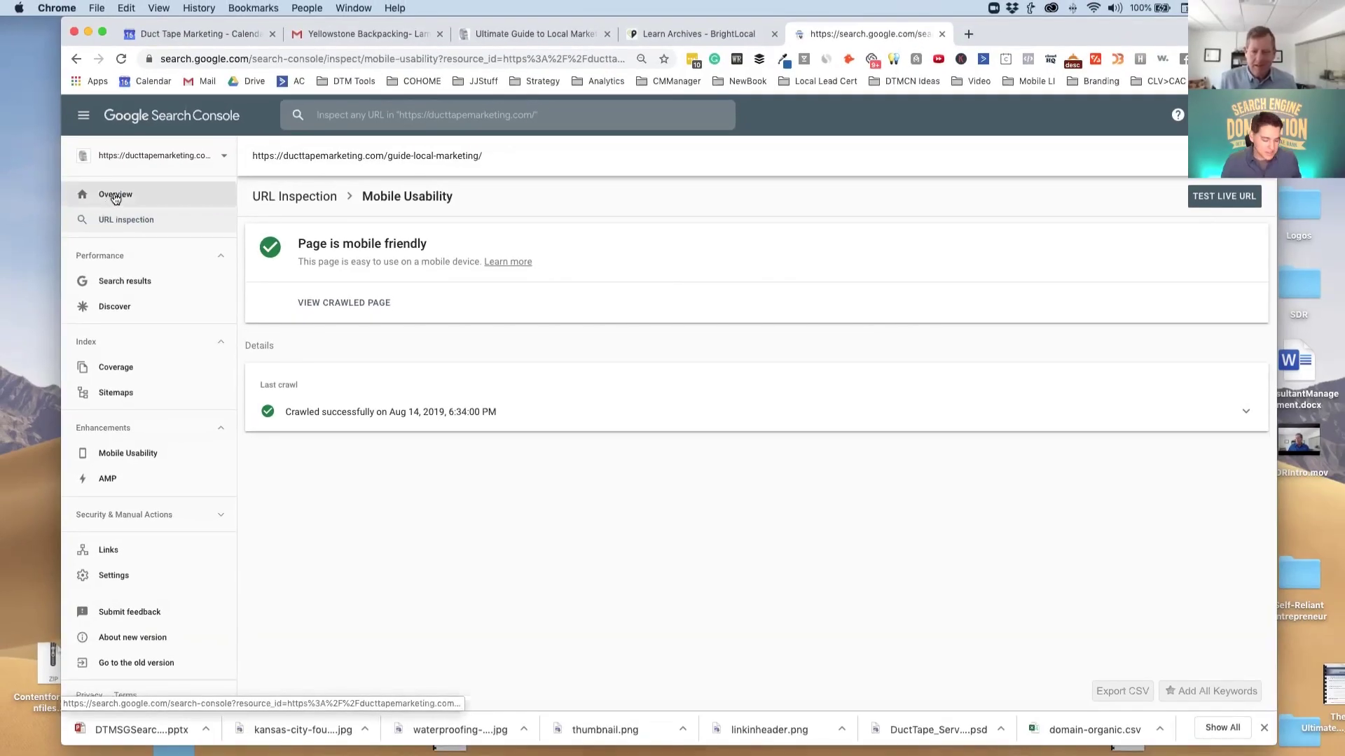
pyautogui.click(115, 196)
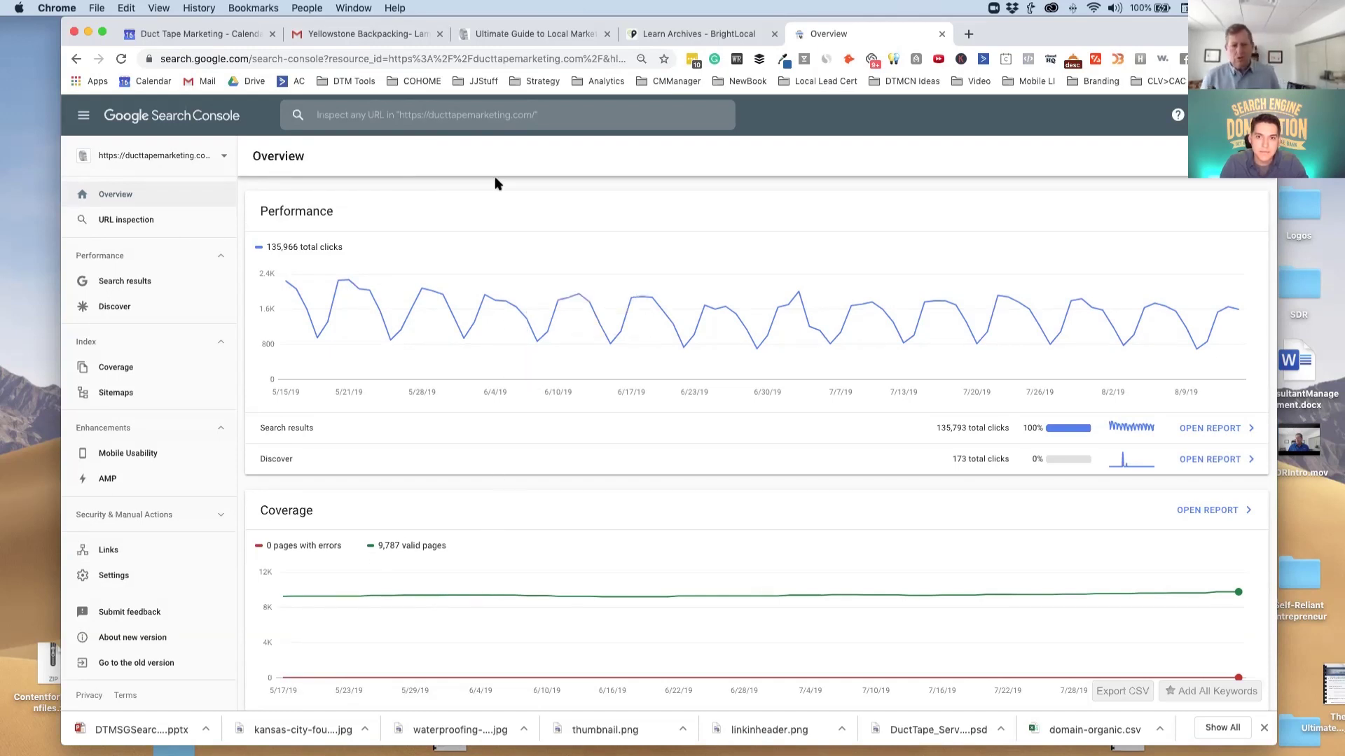
# - Switch to the old version of Search Console to view its dashboard
pyautogui.click(417, 57)
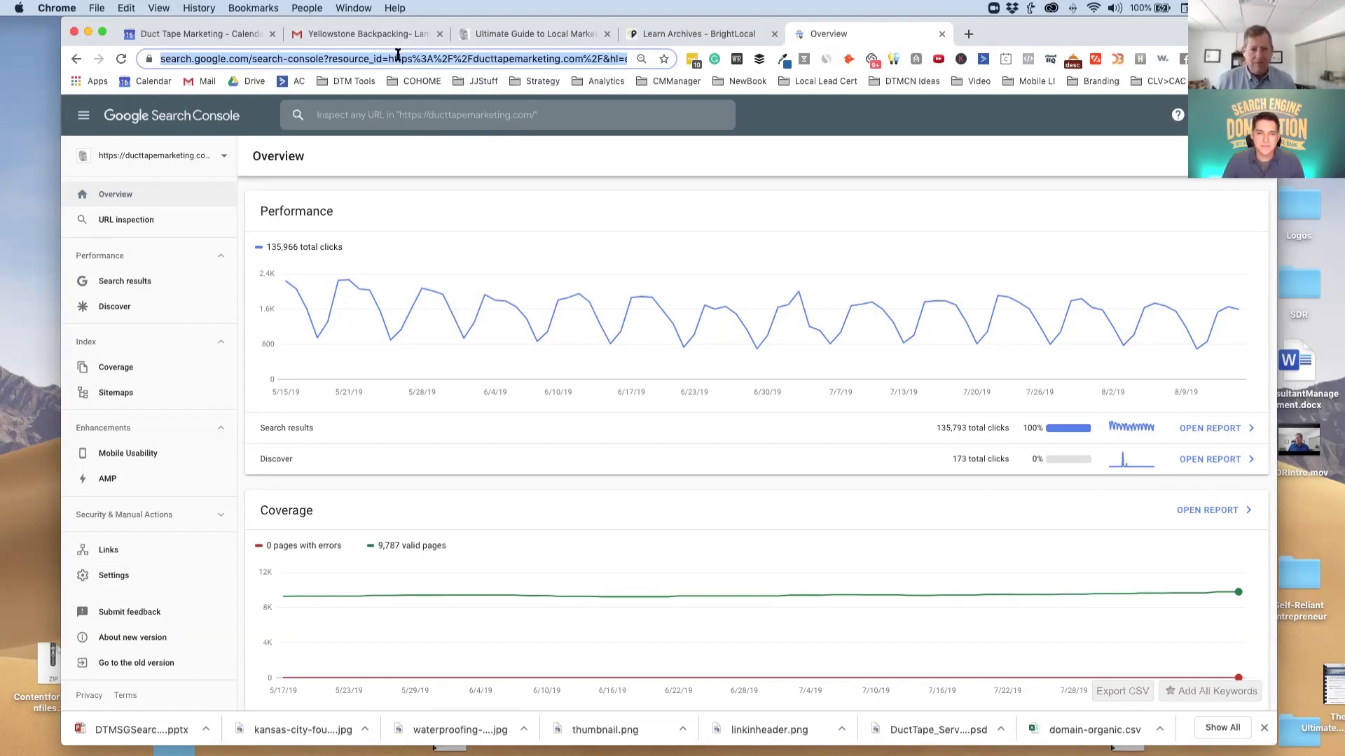
pyautogui.click(397, 56)
pyautogui.doubleClick(395, 59)
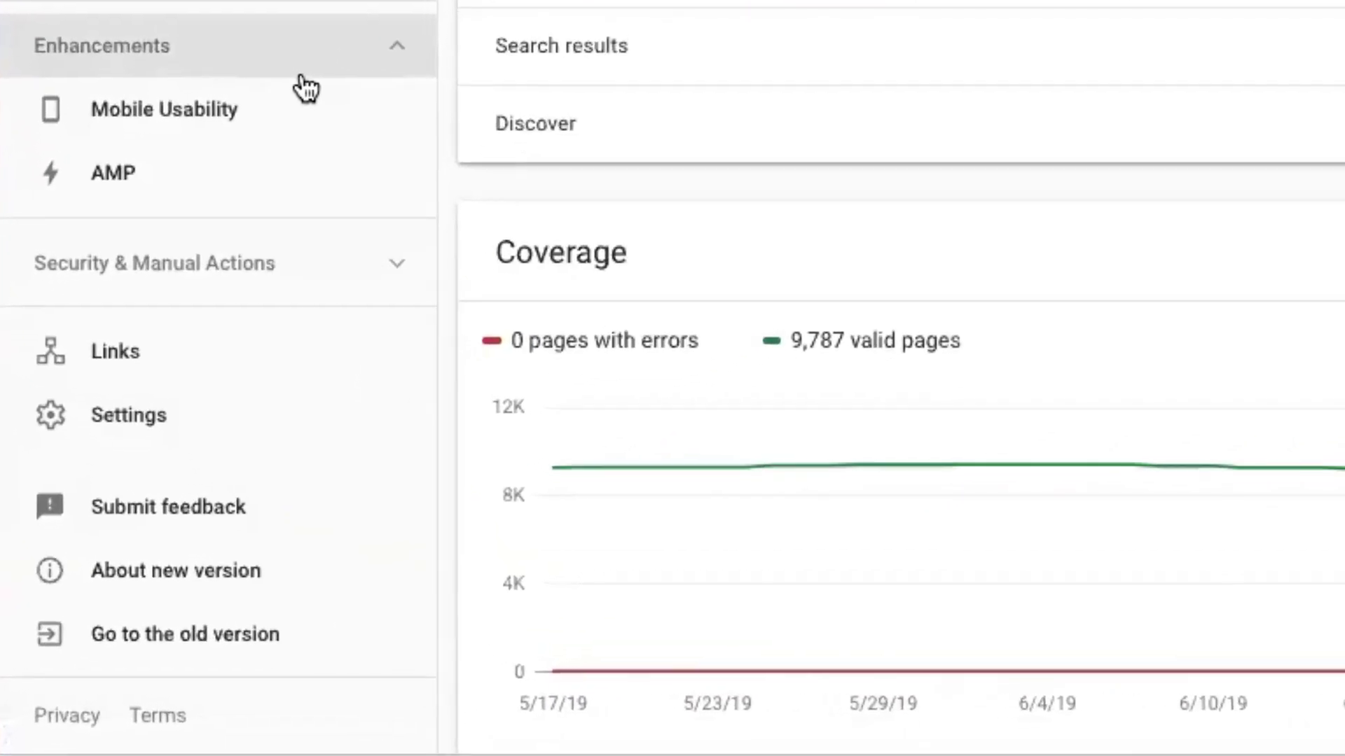
pyautogui.click(184, 635)
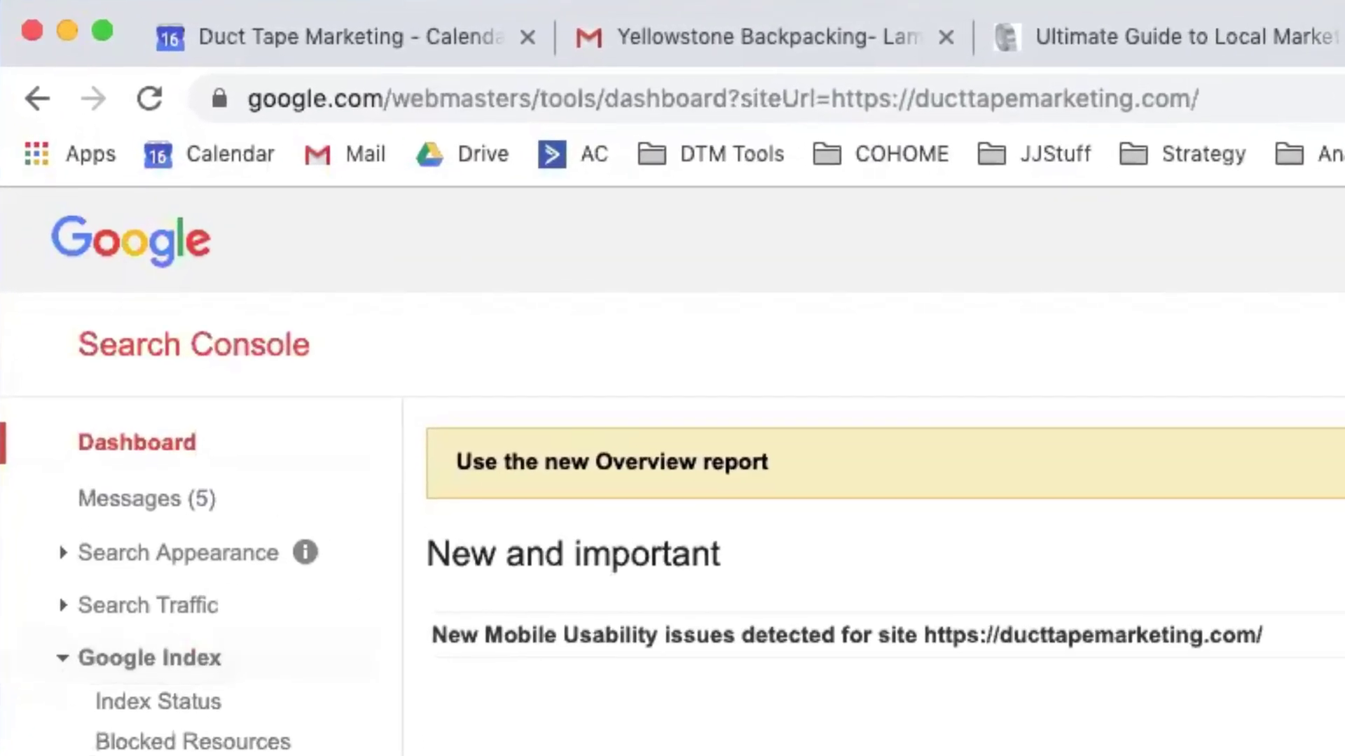
# - Search Google for "google disavow" and open the Disavow links tool from the results
pyautogui.click(324, 57)
pyautogui.write('google dis')
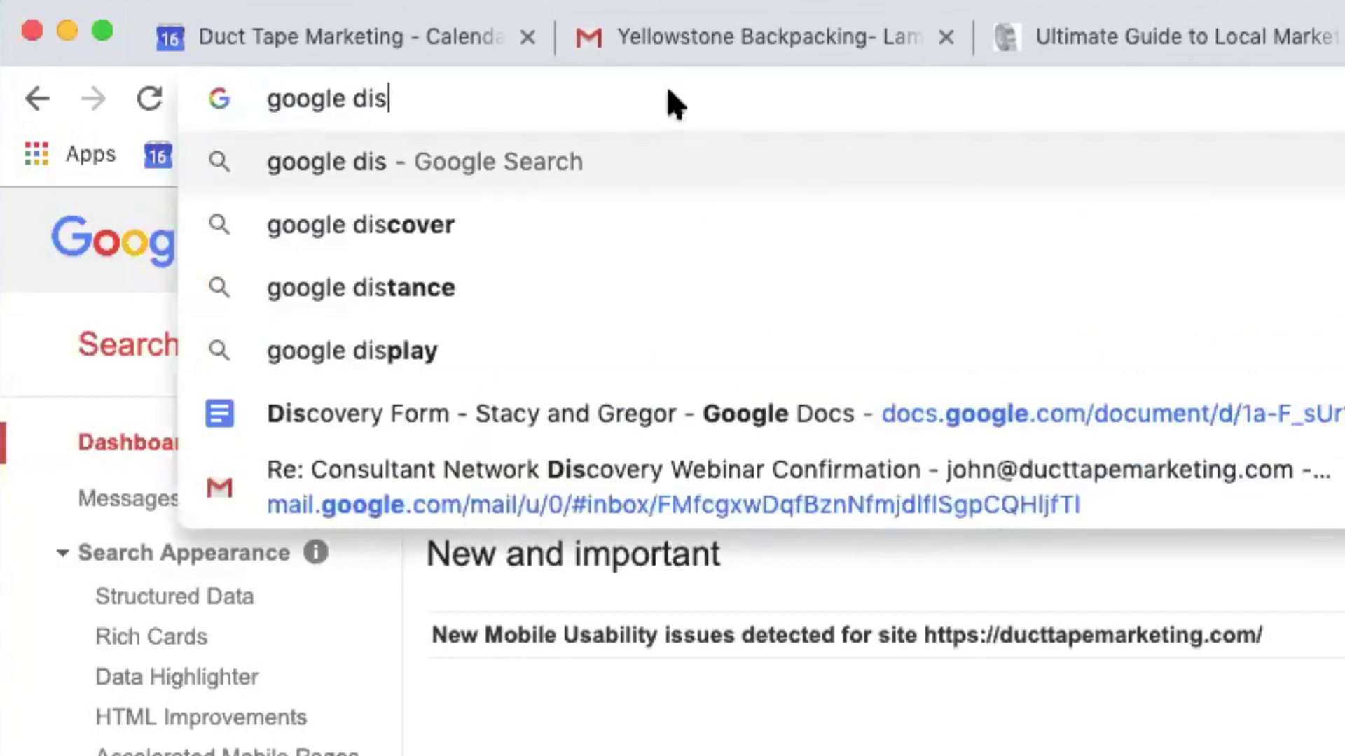
pyautogui.write('a')
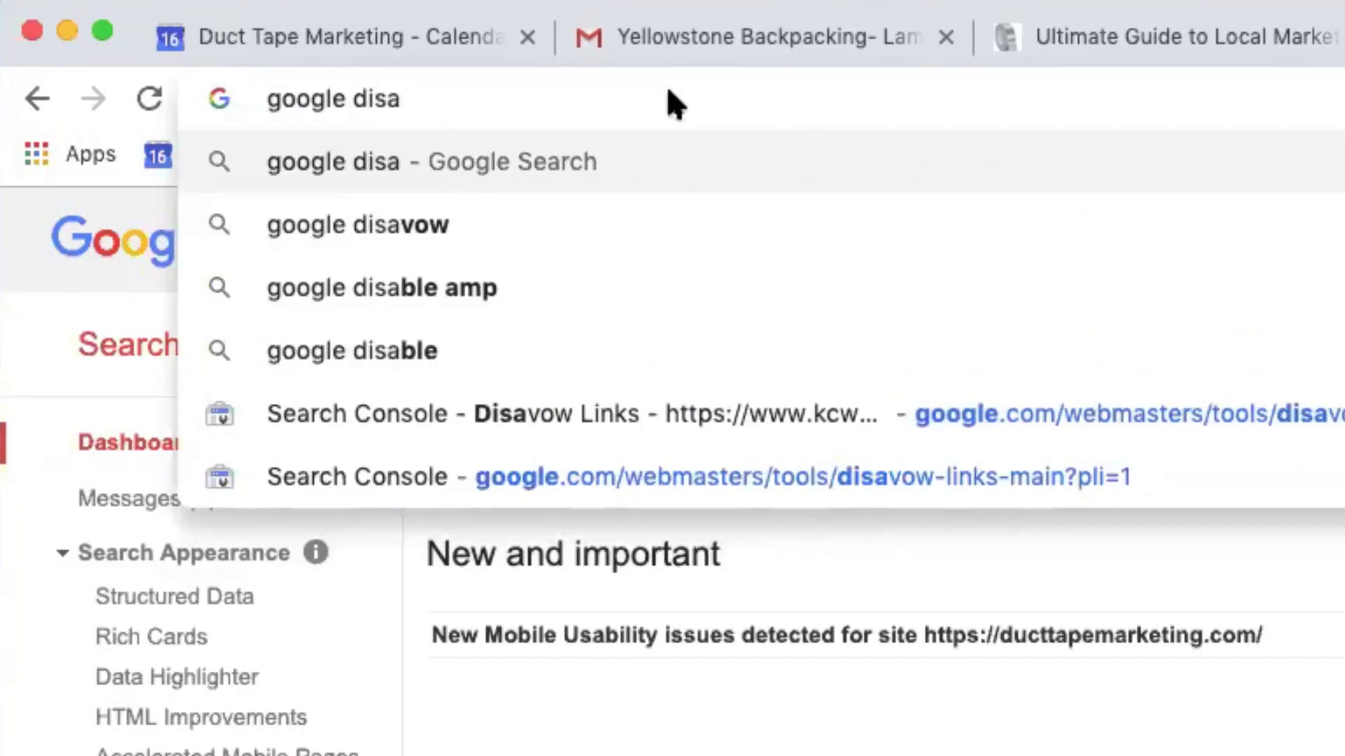
pyautogui.click(405, 238)
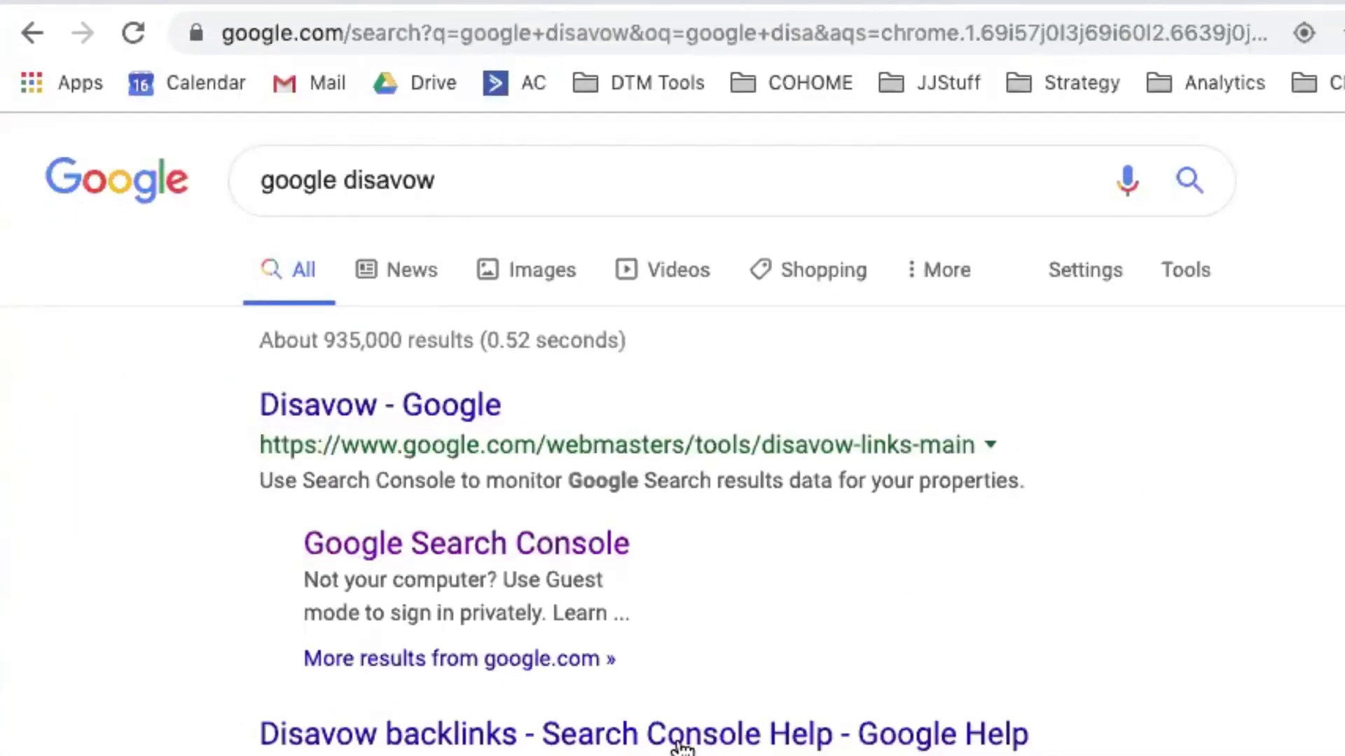
pyautogui.click(332, 410)
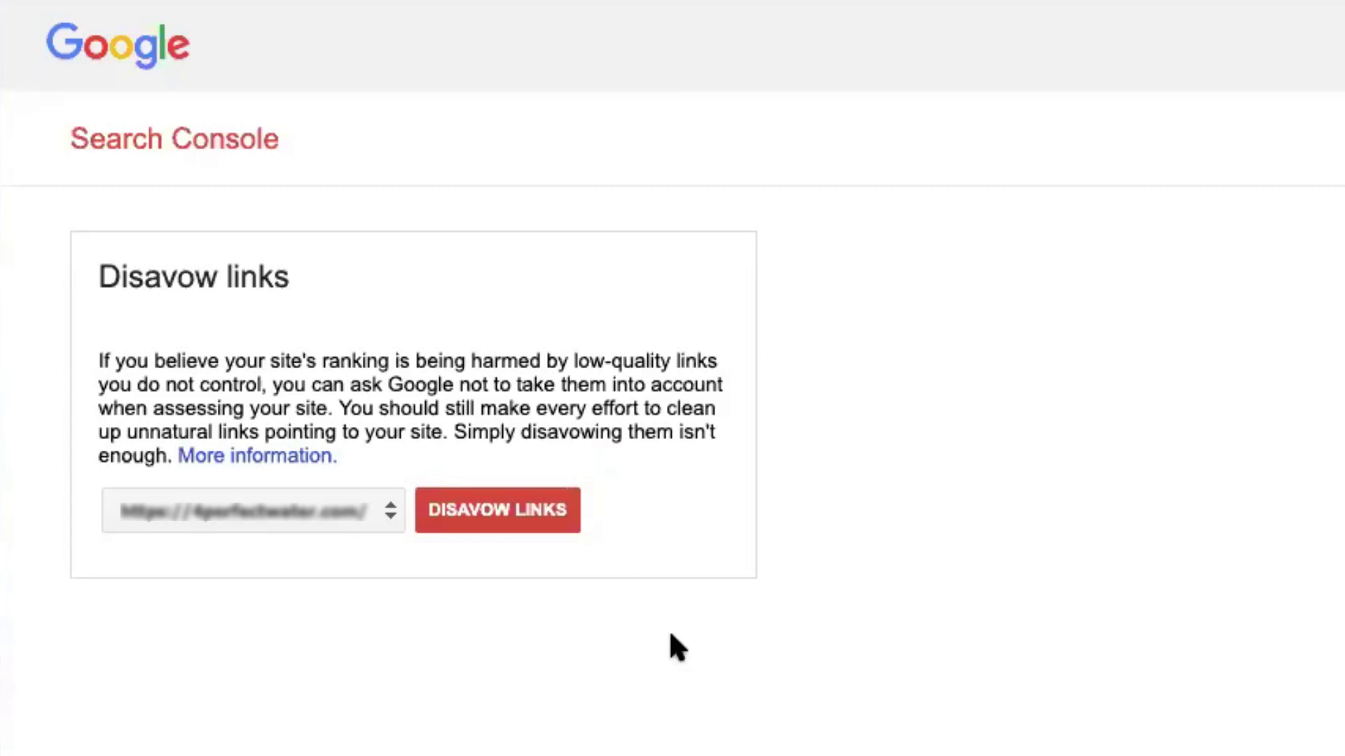
# - Look through the properties offered in the Disavow links tool, and go back to the new Search Console overview
pyautogui.click(330, 515)
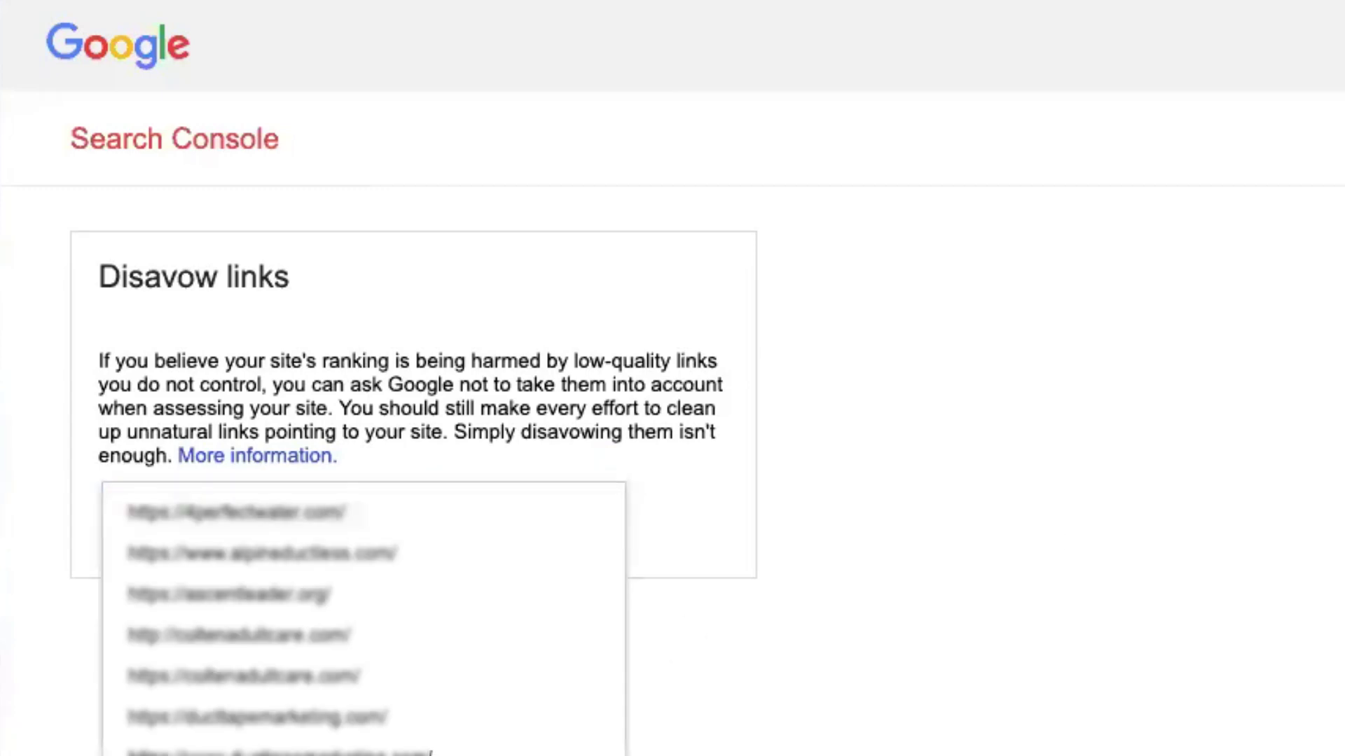
pyautogui.click(948, 686)
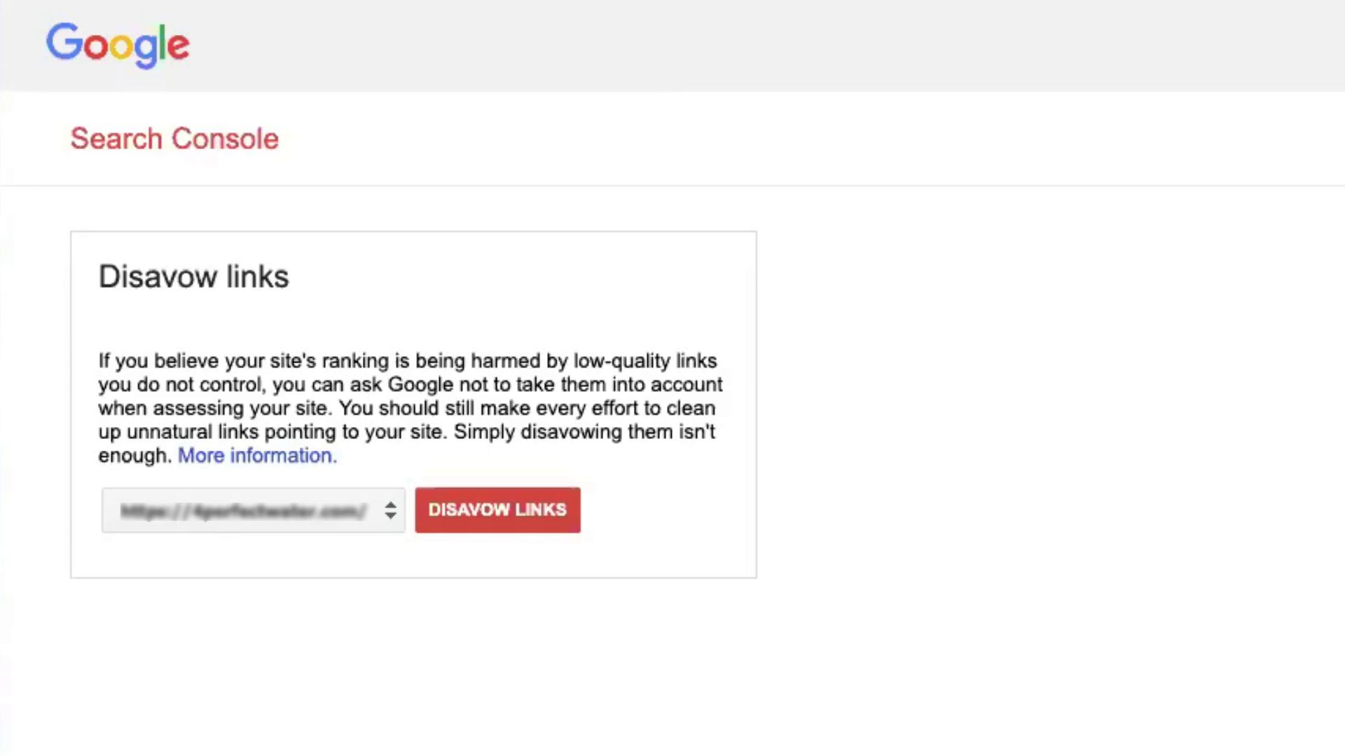
pyautogui.click(76, 61)
pyautogui.click(76, 62)
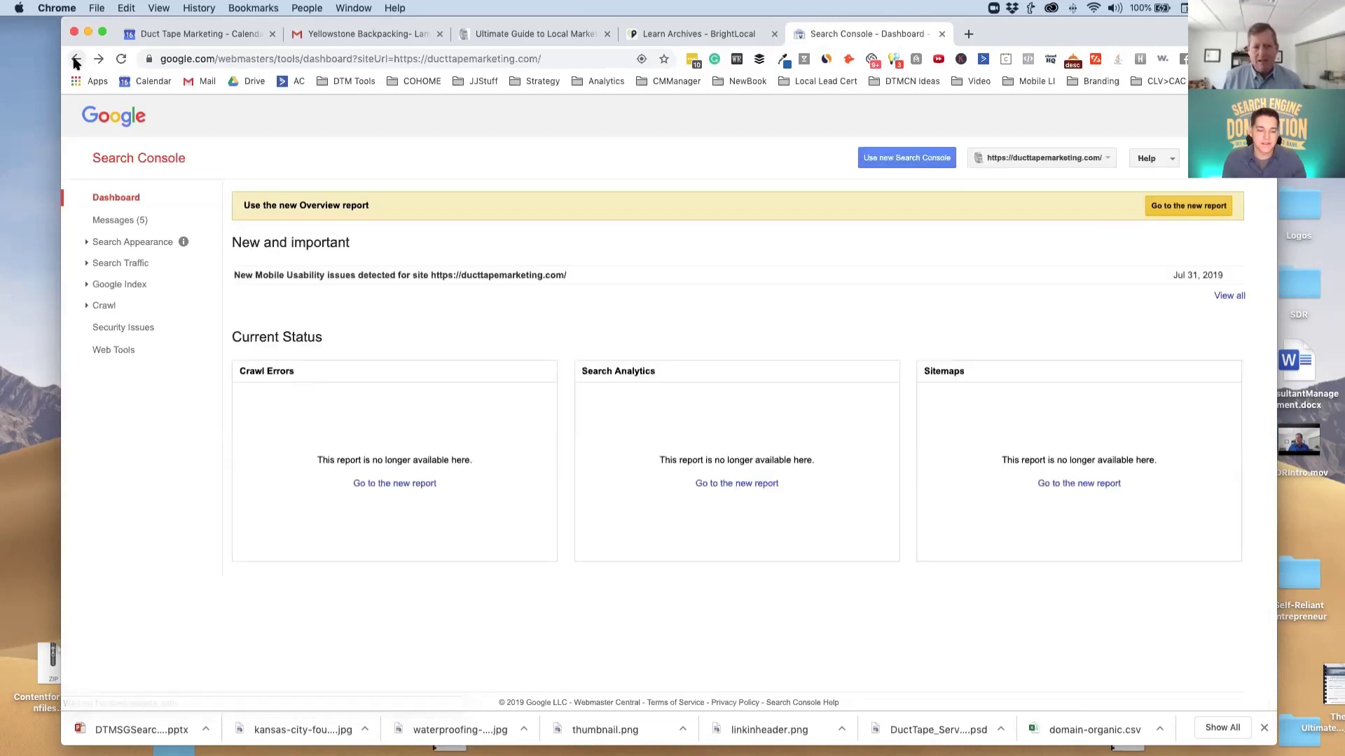
pyautogui.click(76, 62)
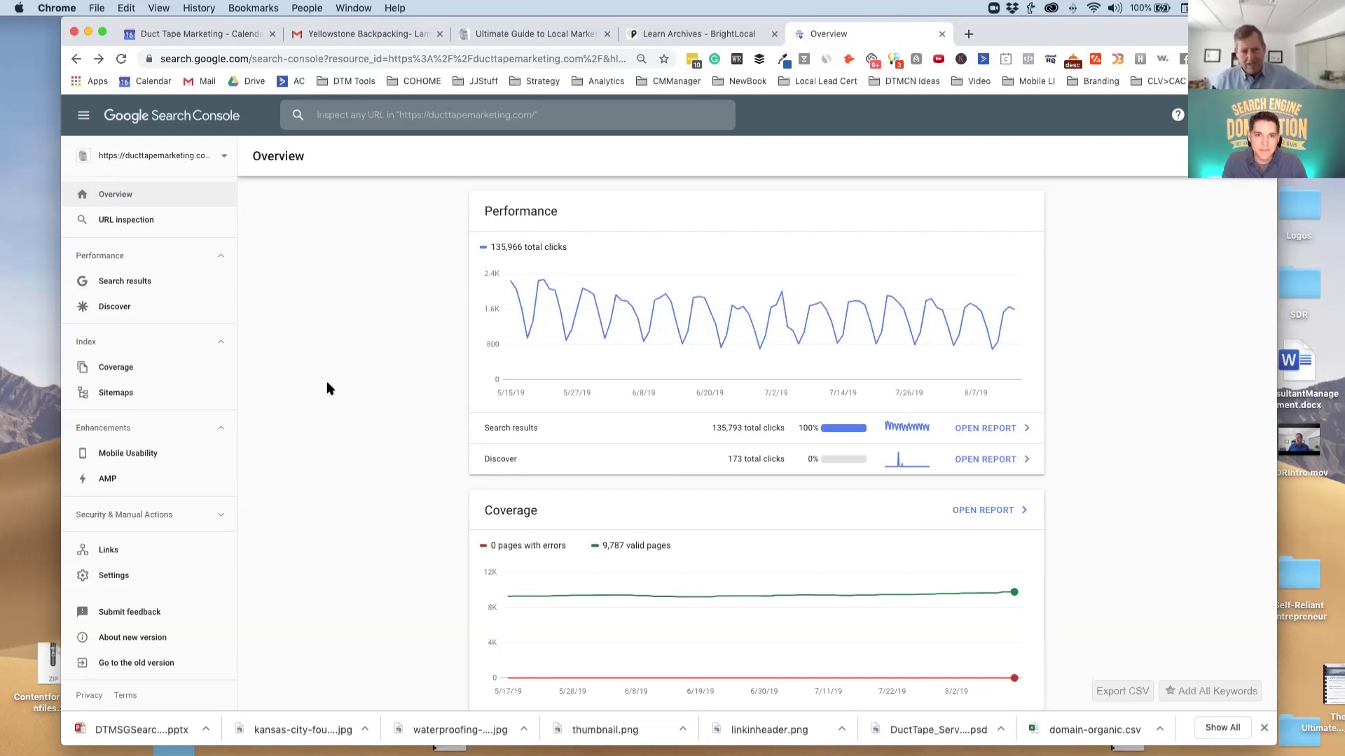
pyautogui.scroll(-3, 319, 423)
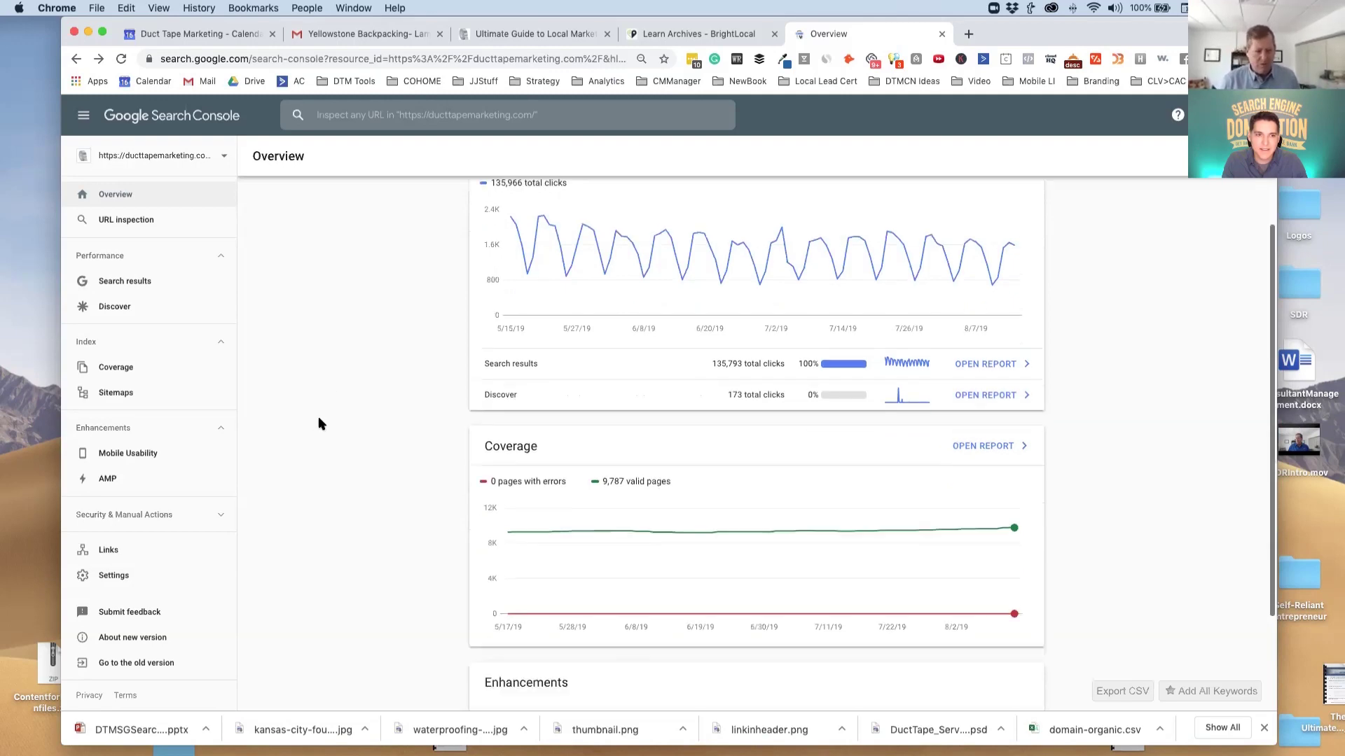